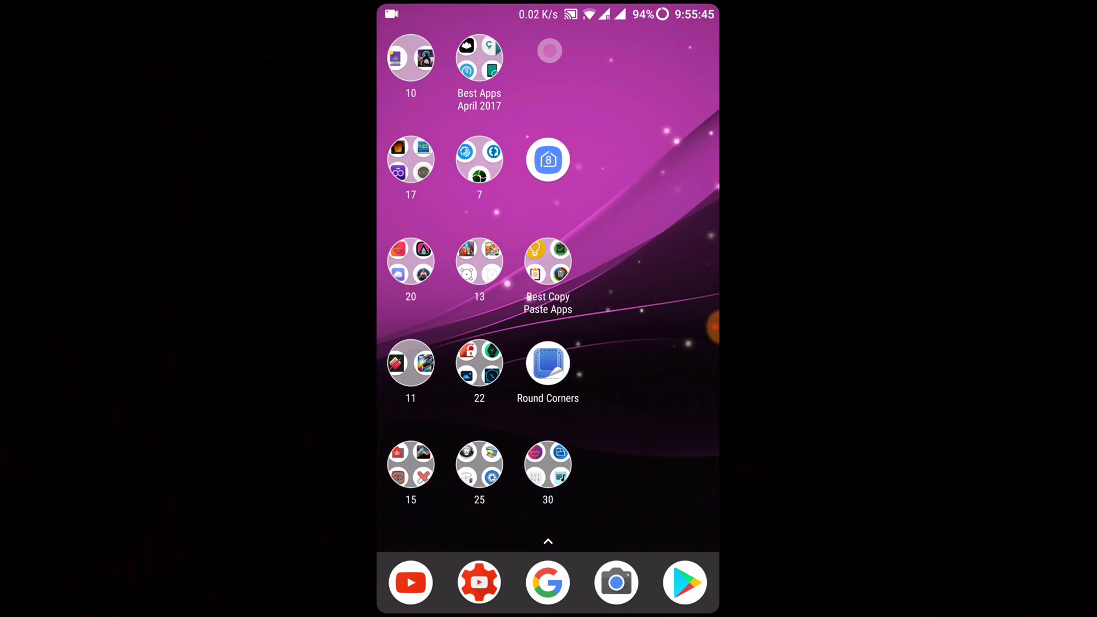
Launch Google Keep from the Best Copy Paste Apps folder to view its pinned notes
click(548, 262)
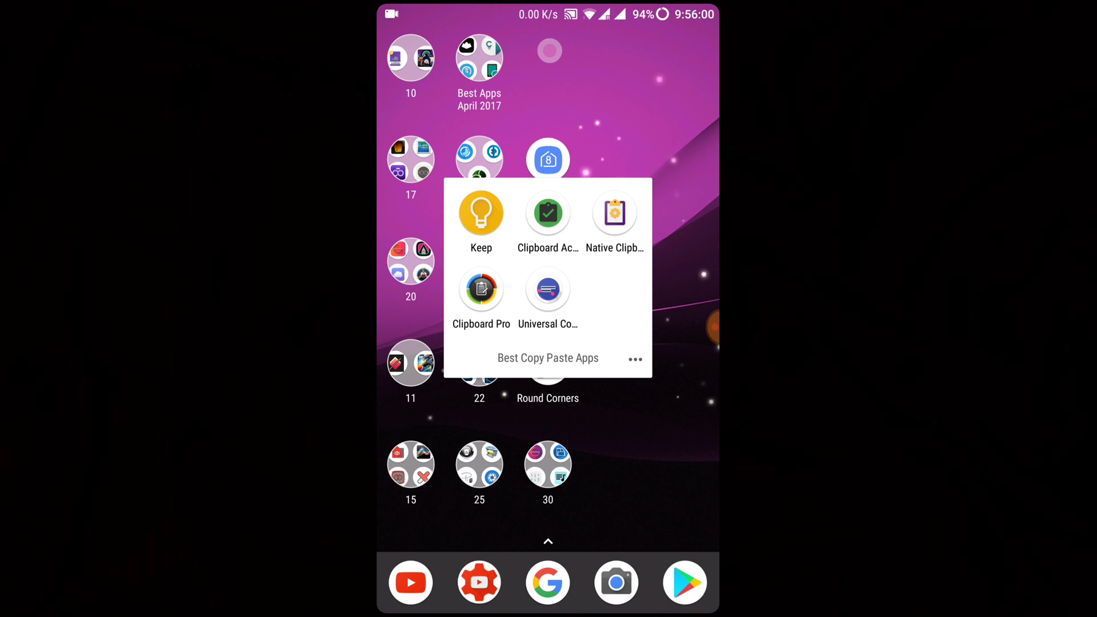
click(550, 52)
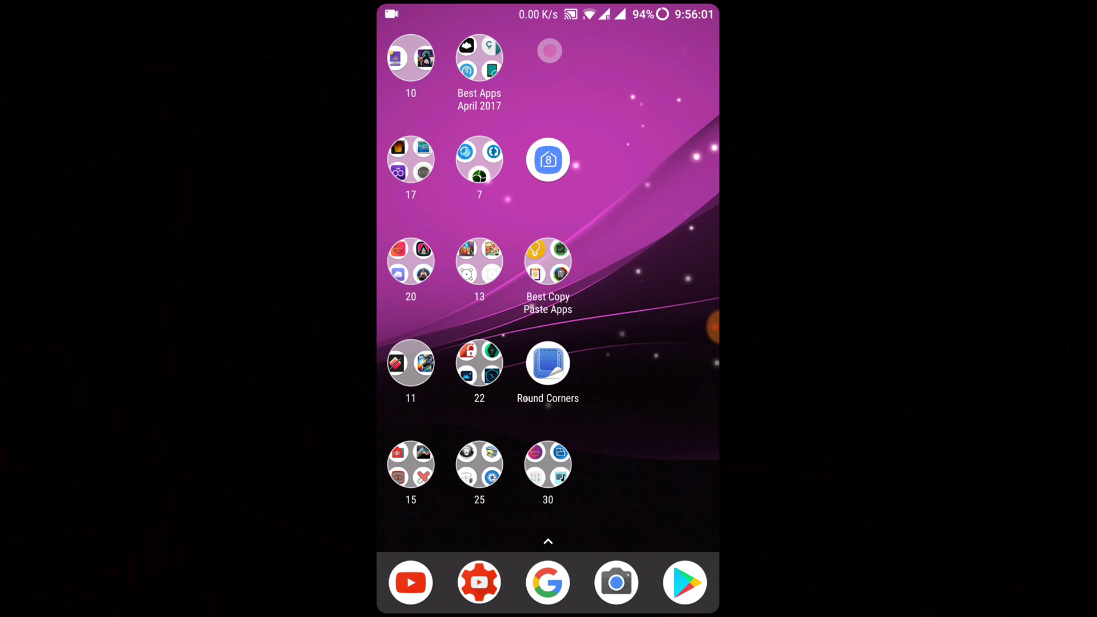
click(548, 262)
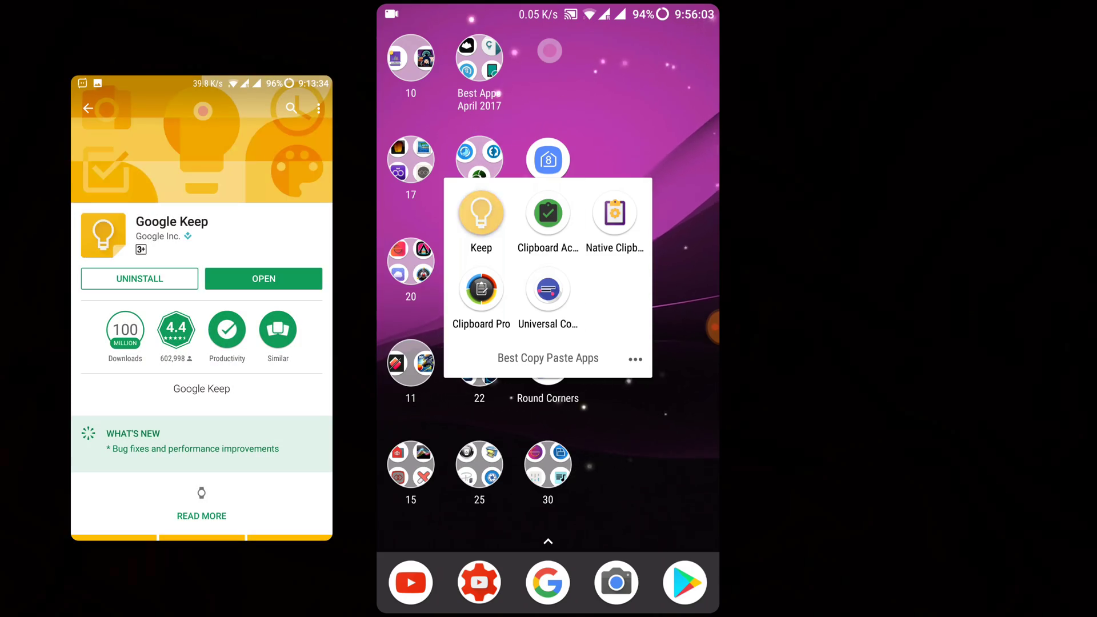
click(480, 212)
scroll(549, 325, up, 15)
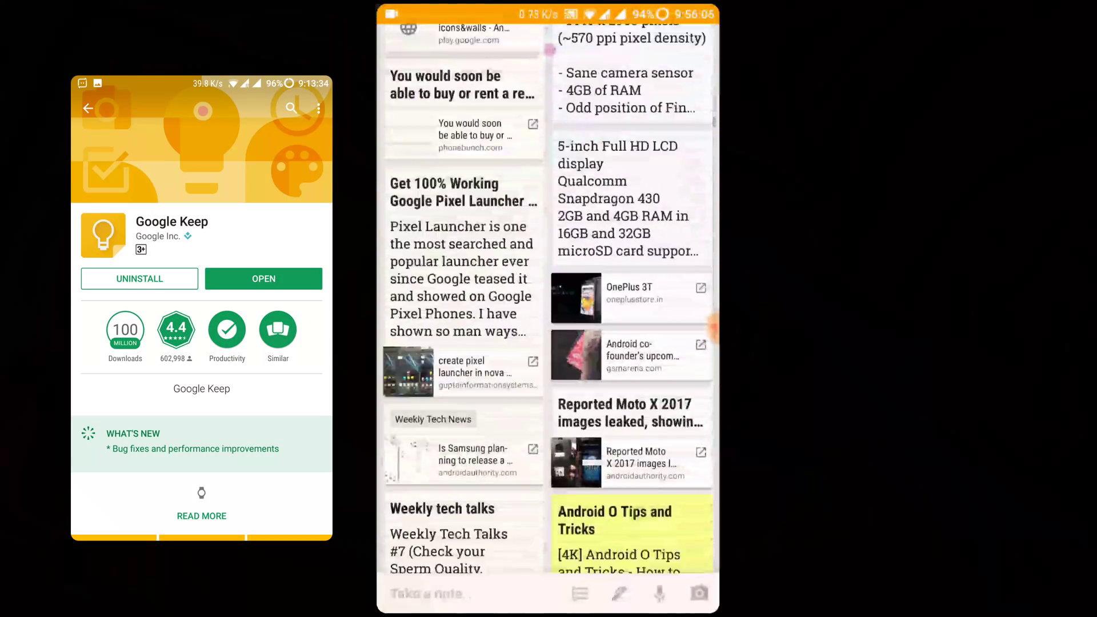
scroll(549, 326, down, 5)
scroll(550, 325, down, 5)
scroll(549, 326, down, 5)
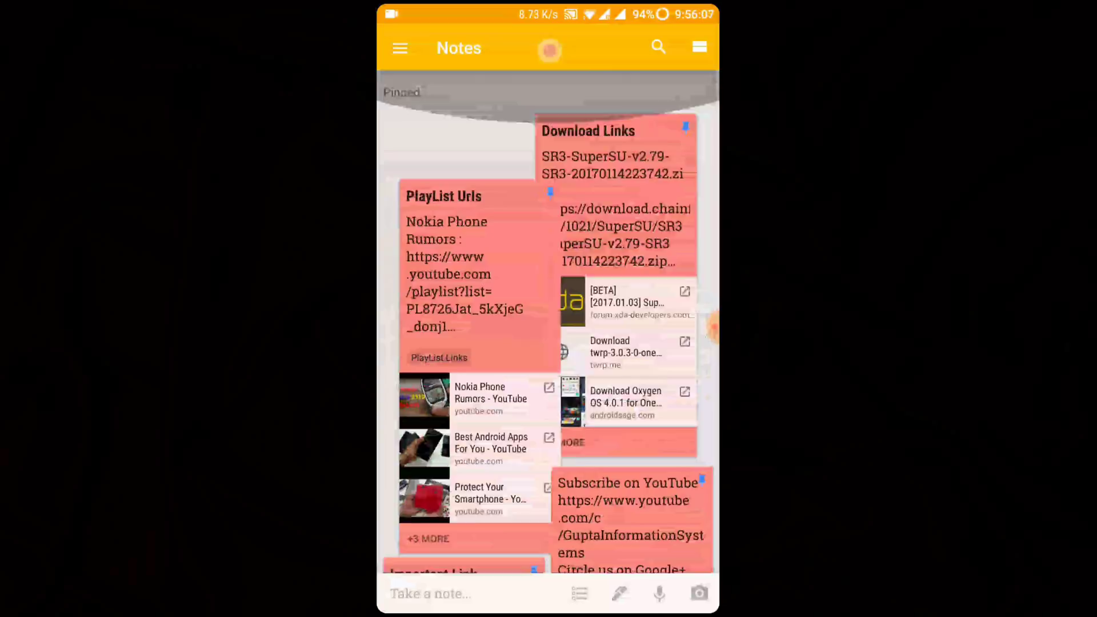
scroll(549, 326, down, 5)
scroll(549, 326, down, 5)
scroll(549, 327, down, 5)
scroll(549, 325, down, 5)
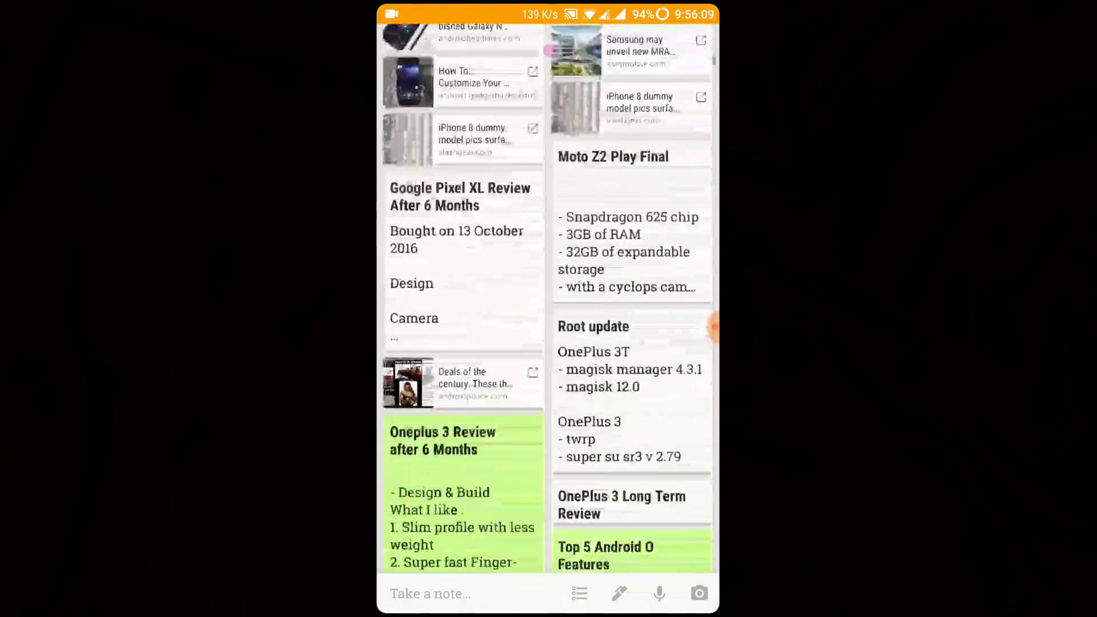
scroll(549, 327, down, 5)
scroll(549, 298, down, 2)
scroll(549, 298, down, 10)
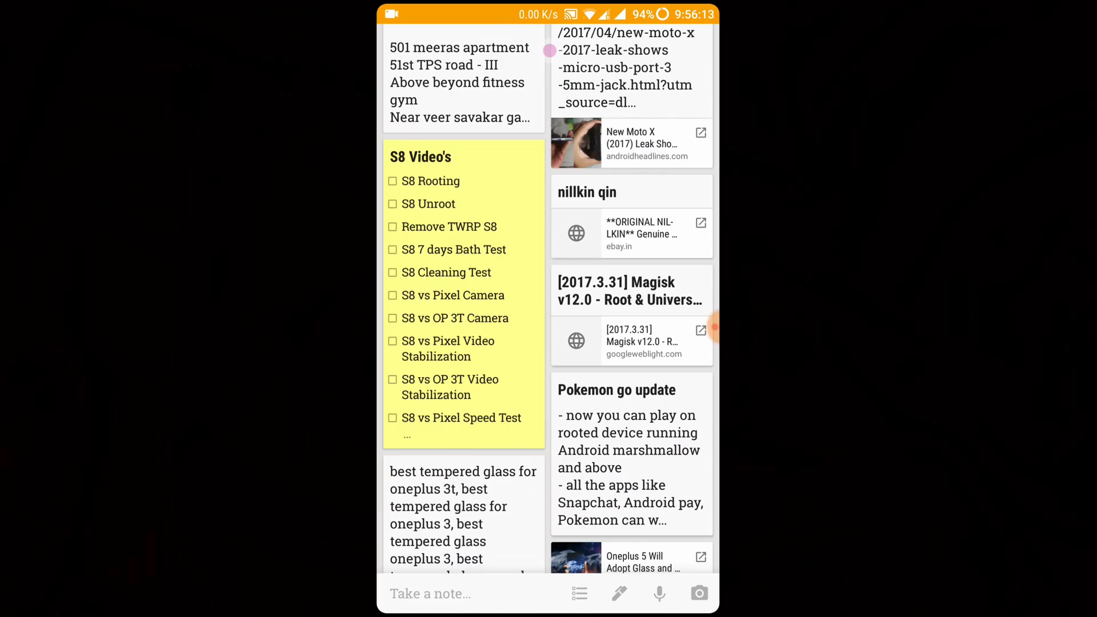
scroll(548, 326, up, 3)
scroll(549, 326, up, 5)
scroll(548, 325, up, 5)
scroll(549, 326, up, 5)
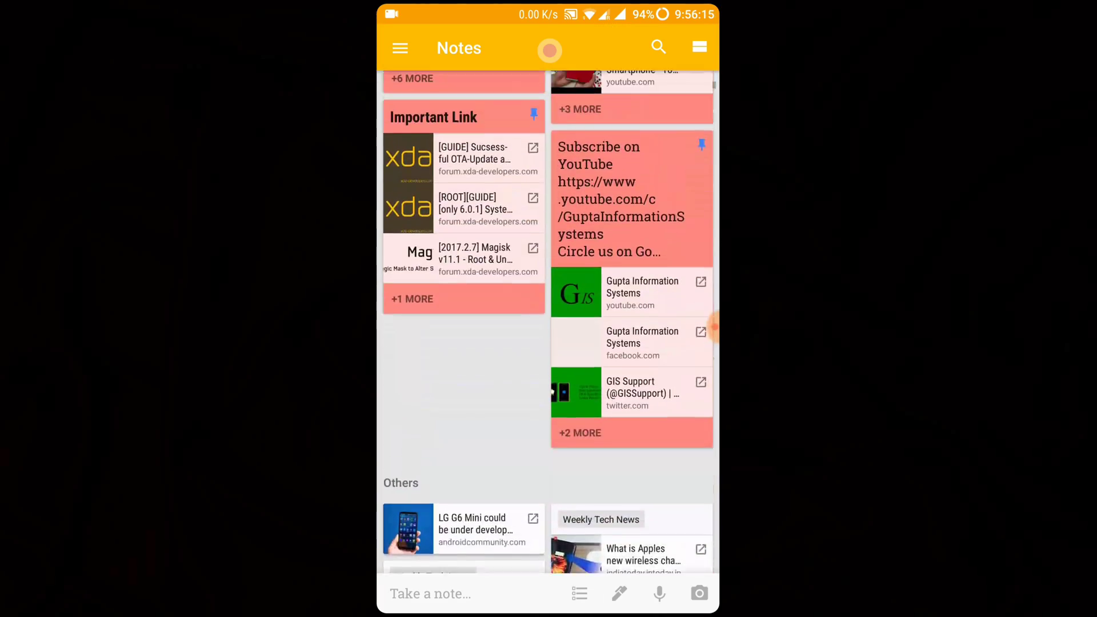
scroll(550, 326, up, 3)
Load keep.google.com in Chrome from the Apps folder, then return home
key(Home)
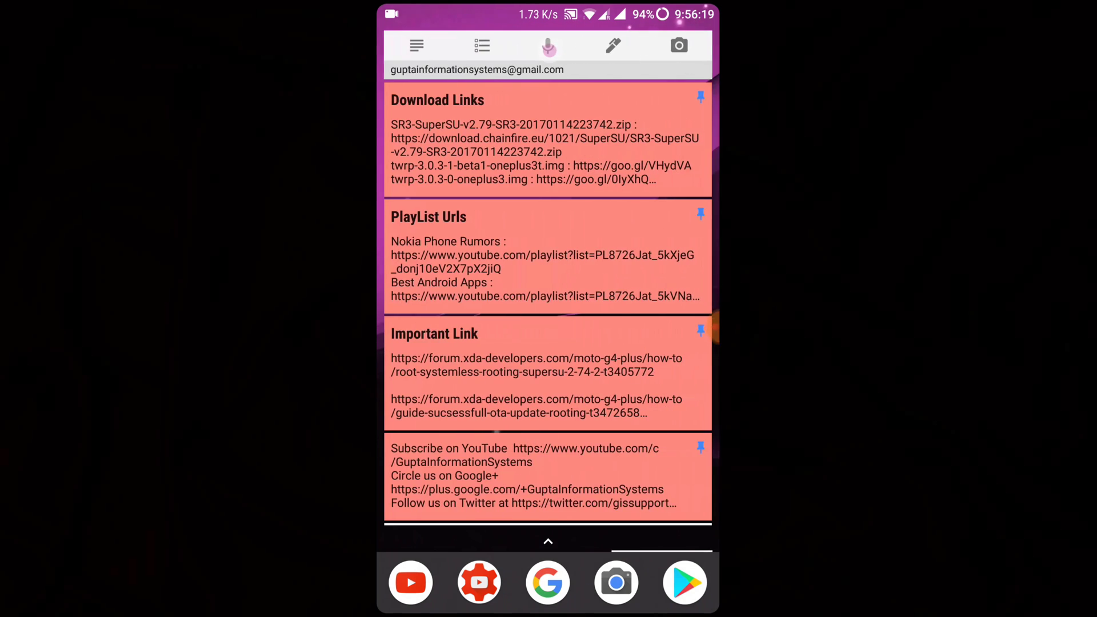
drag(445, 257, 669, 258)
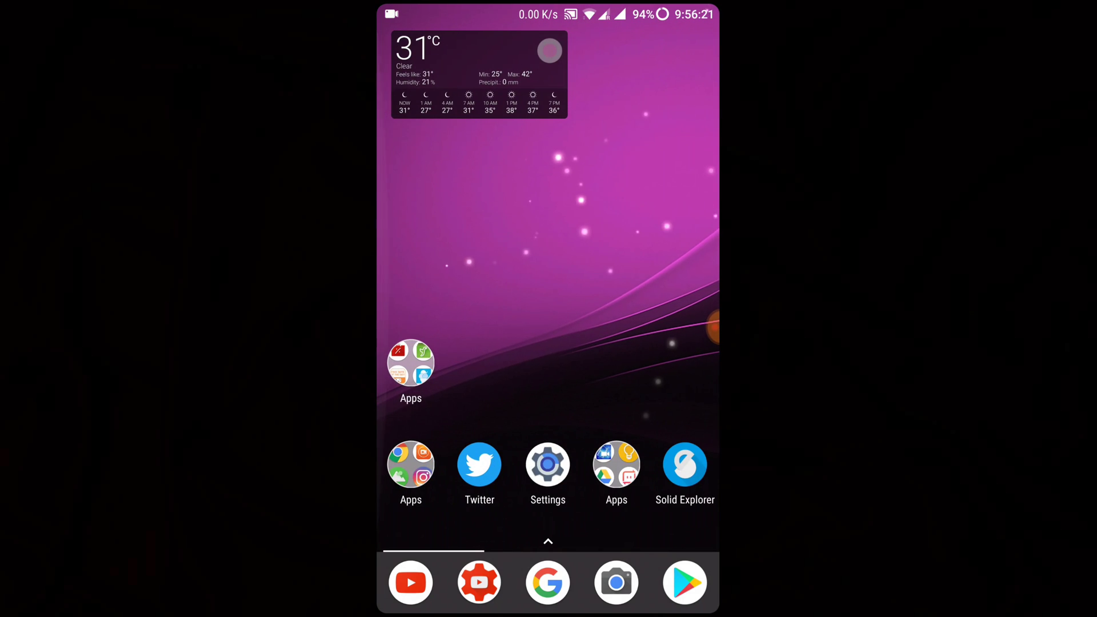
click(616, 466)
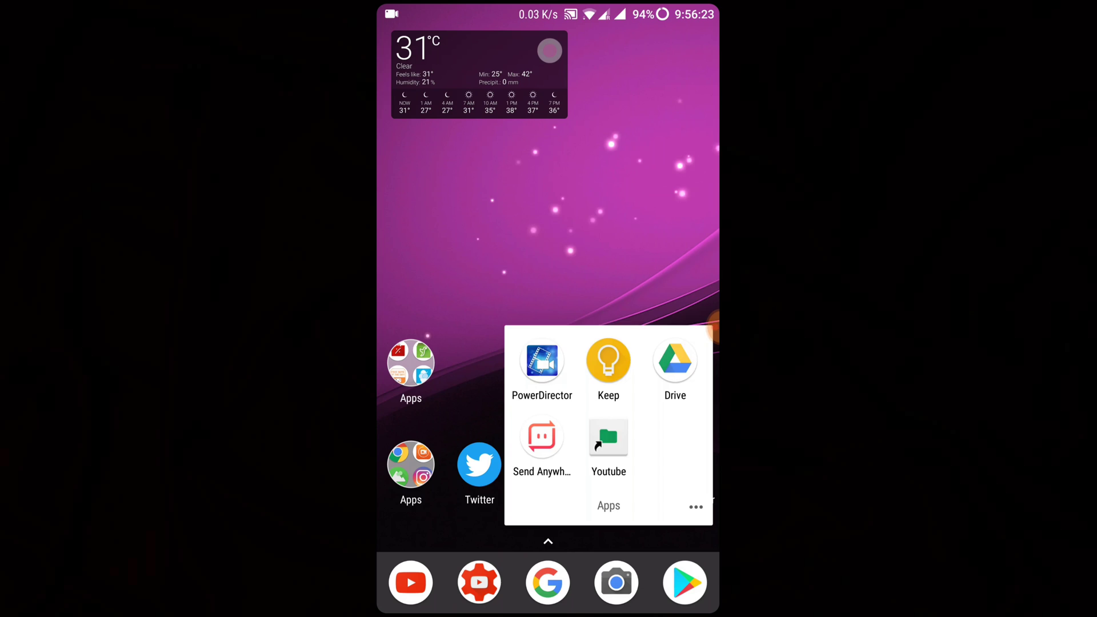
key(Escape)
click(410, 464)
click(421, 361)
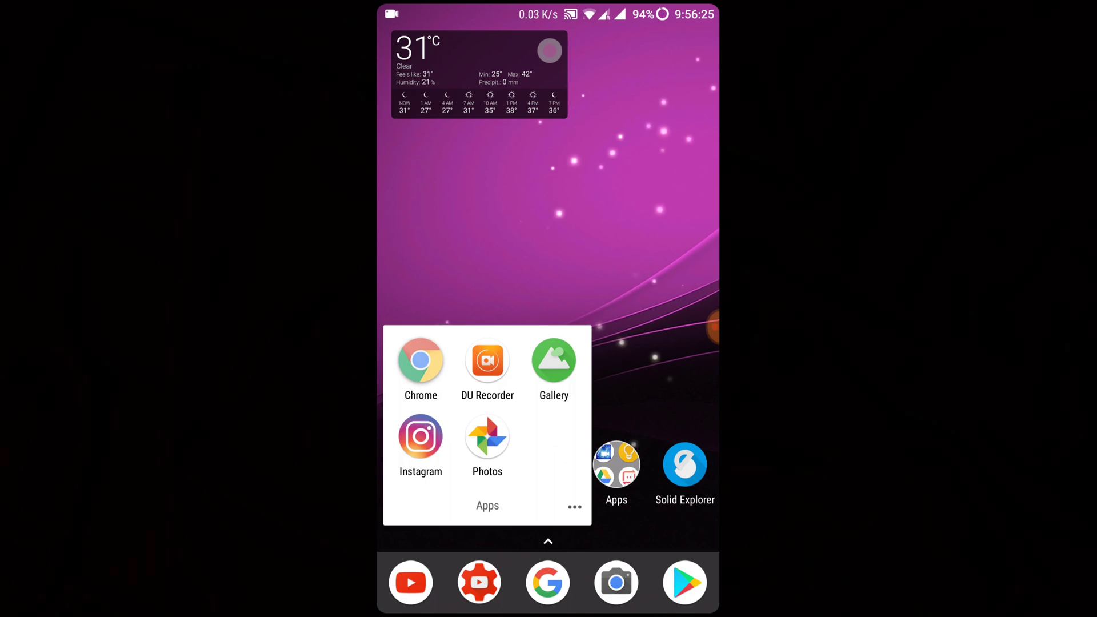
click(549, 50)
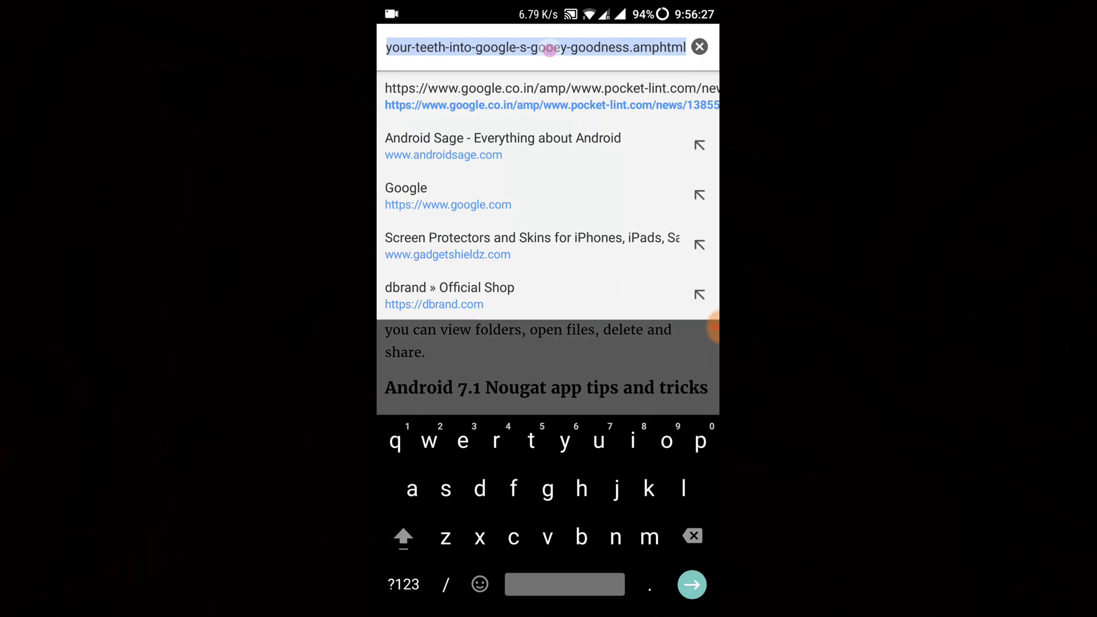
text(keep)
key(Return)
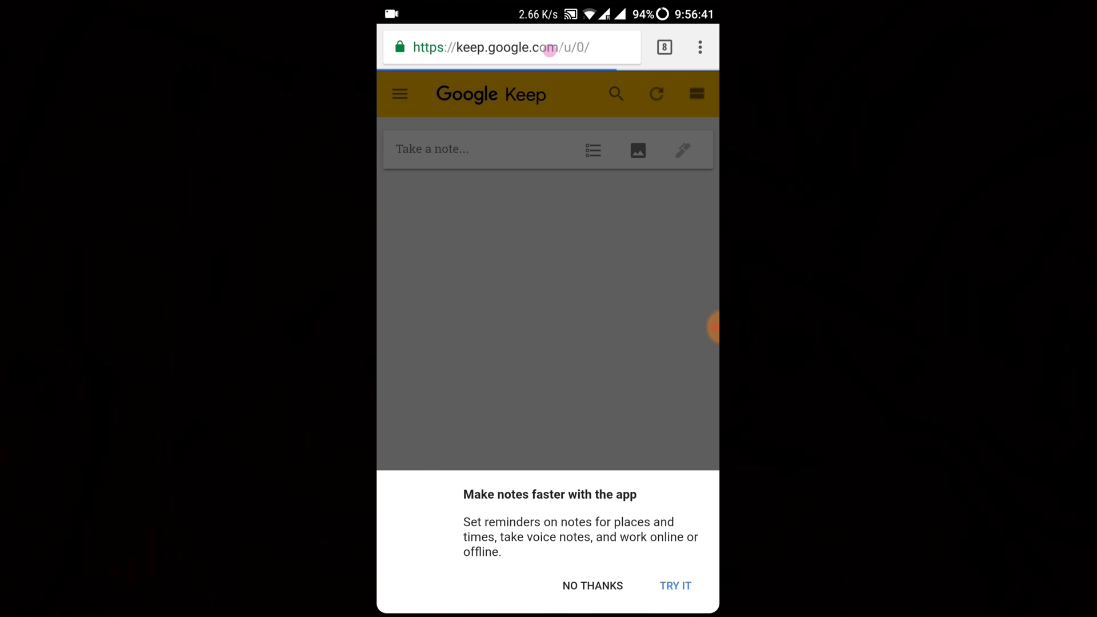
scroll(550, 343, down, 10)
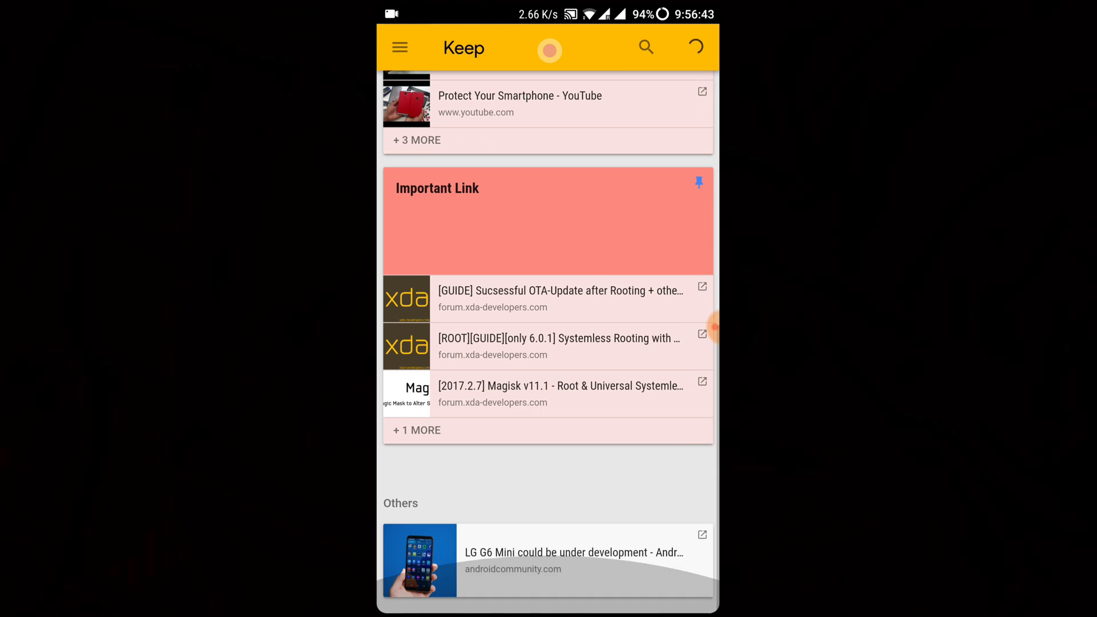
scroll(550, 343, up, 10)
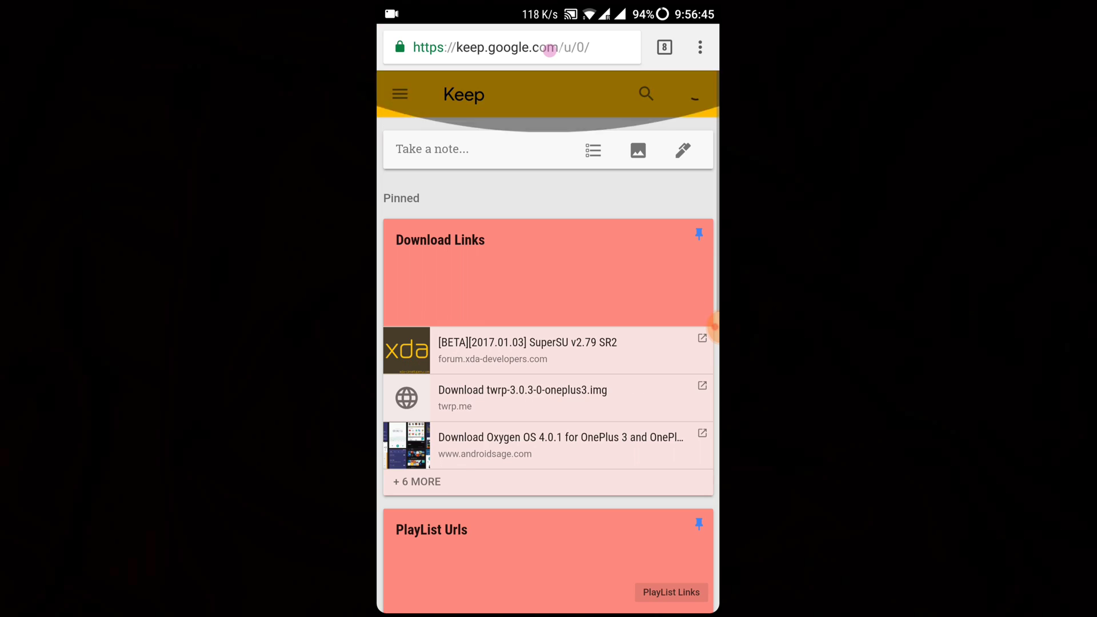
key(Home)
Reopen Keep from the Apps folder and browse its labels, from Android to YouTube Tags
mouse_move(652, 258)
mouse_down()
mouse_move(446, 258)
mouse_move(652, 258)
mouse_up()
click(617, 464)
click(609, 361)
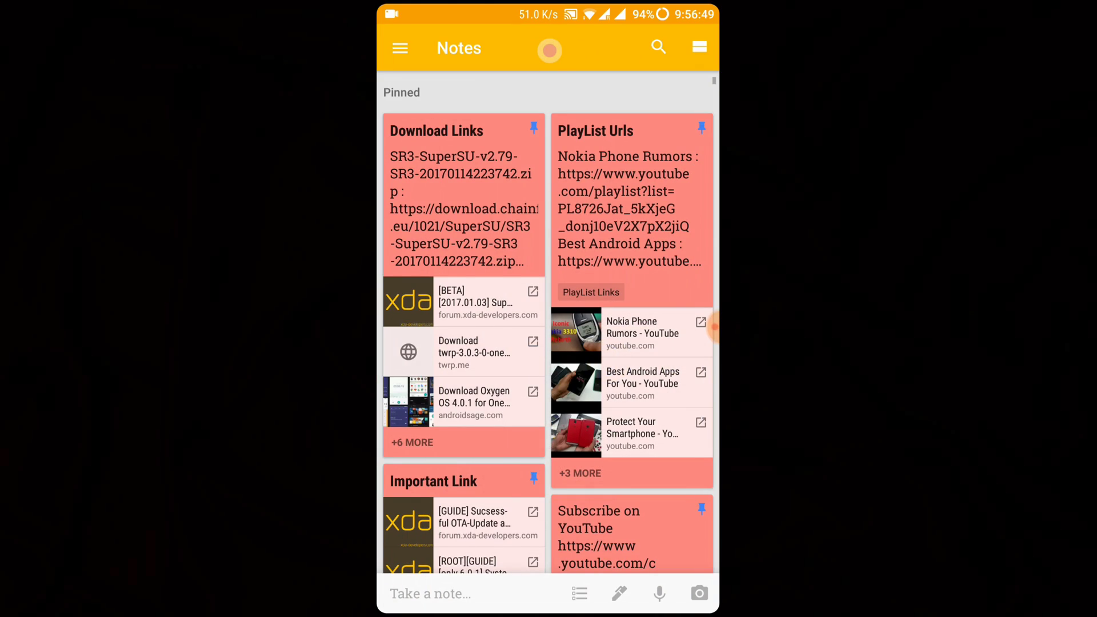
scroll(549, 344, down, 10)
scroll(549, 343, down, 10)
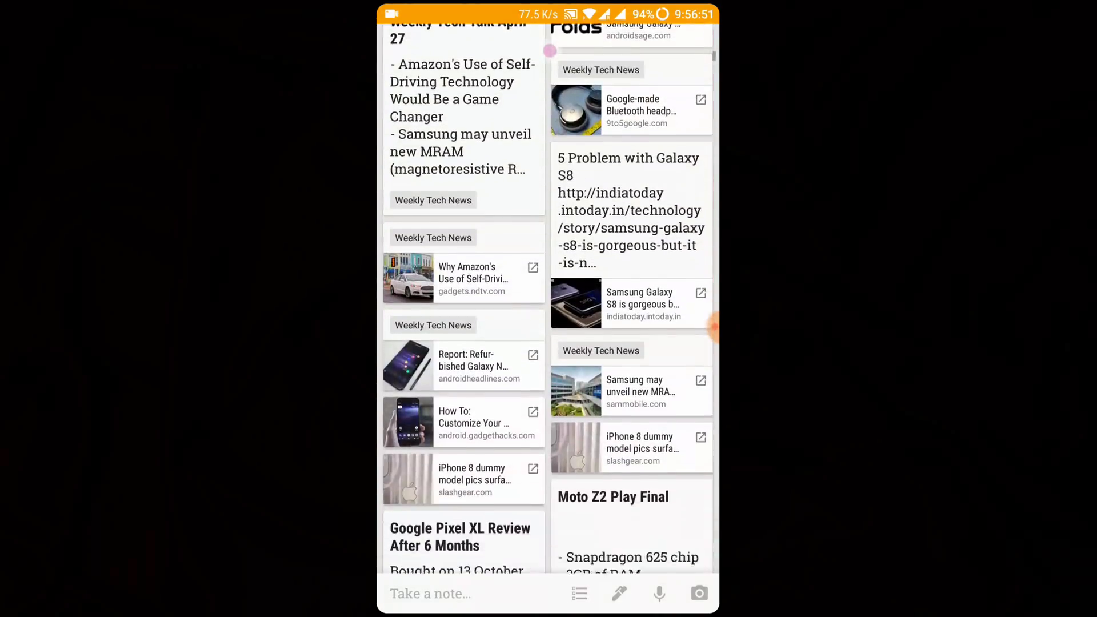
scroll(548, 343, up, 10)
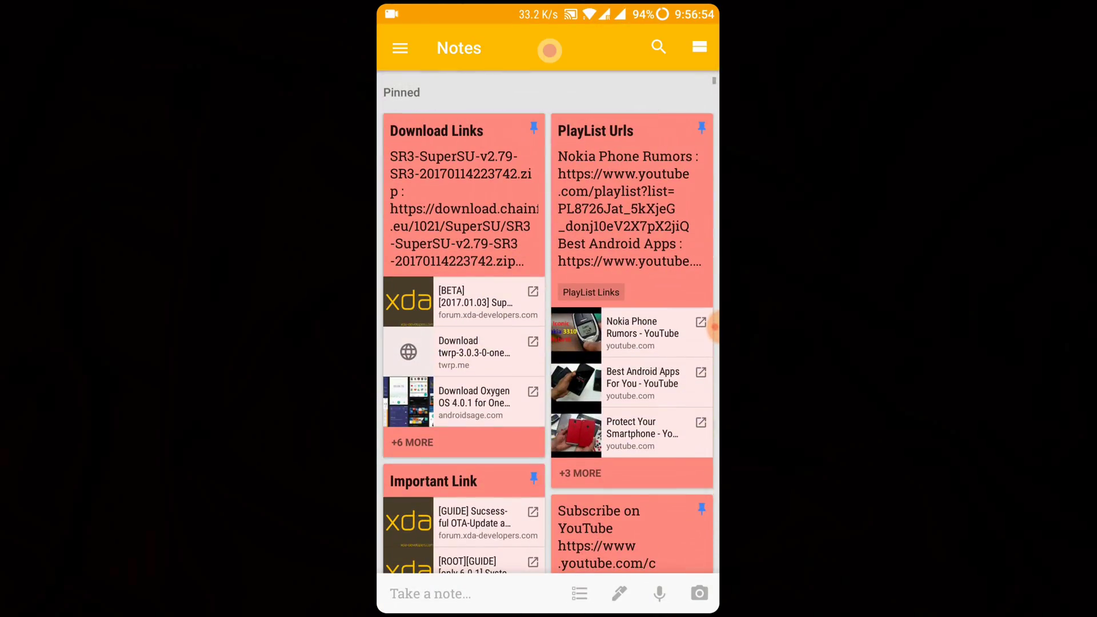
click(400, 48)
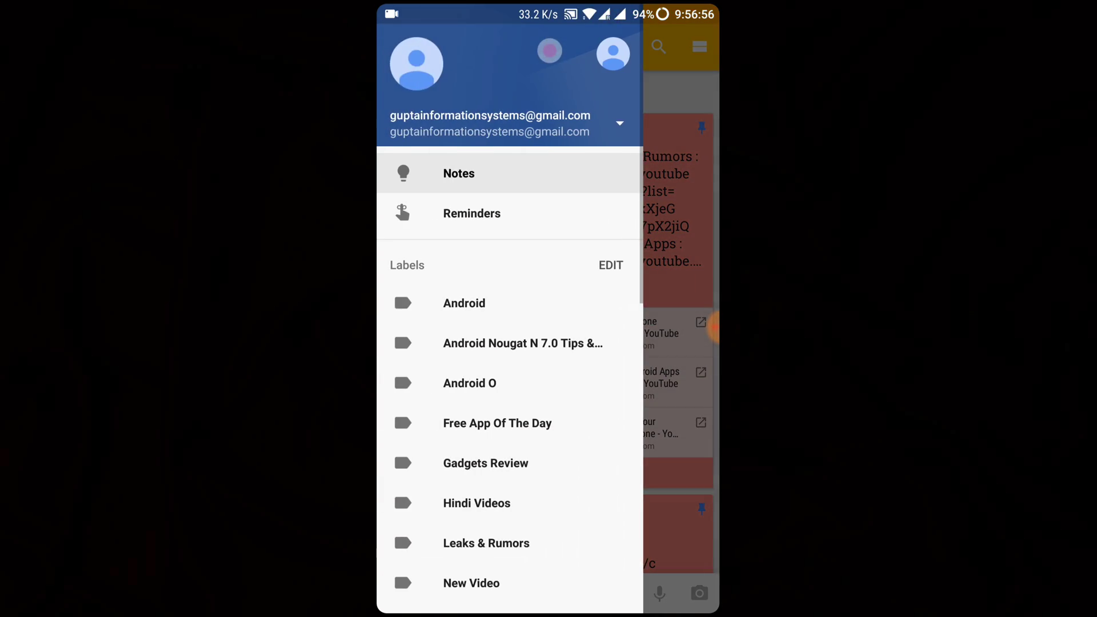
scroll(510, 308, down, 5)
scroll(510, 309, up, 2)
scroll(510, 309, down, 5)
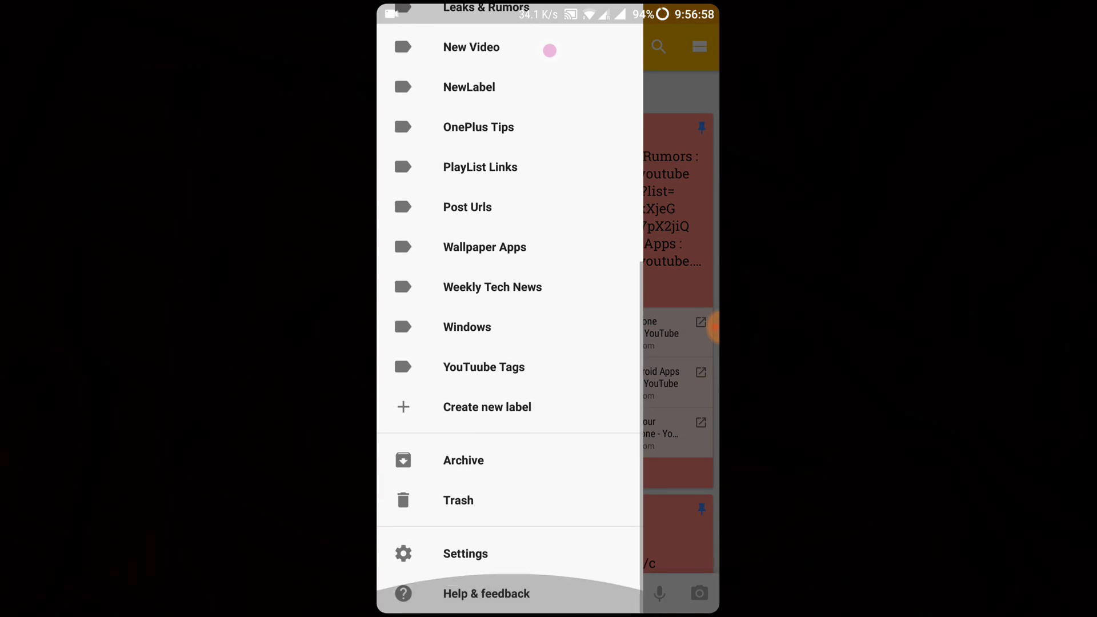
key(Escape)
scroll(549, 310, down, 5)
scroll(549, 309, down, 5)
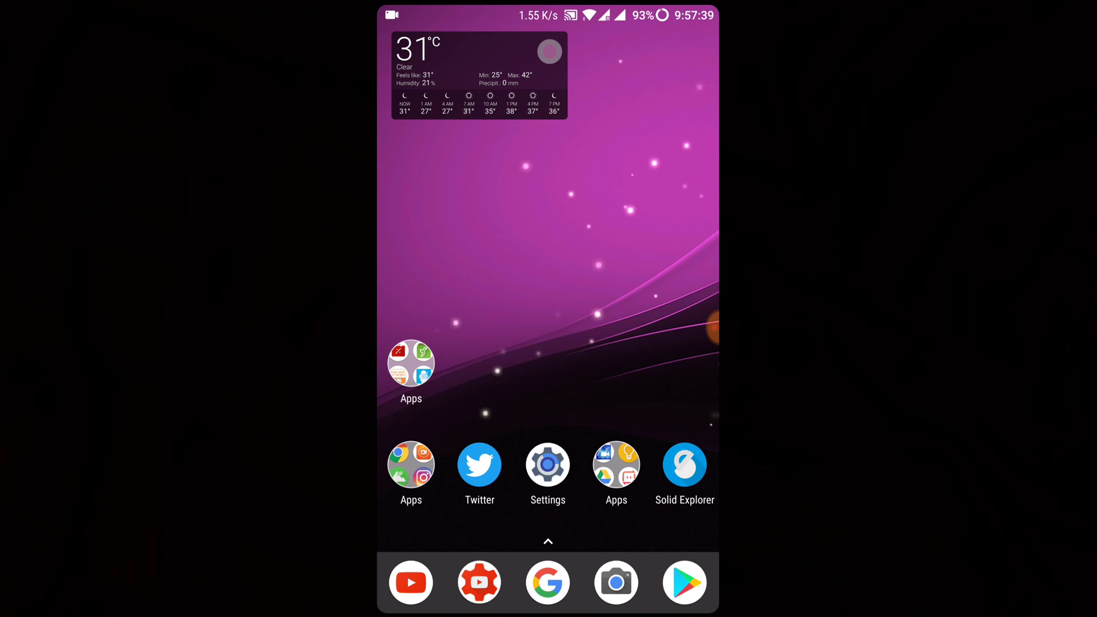
Launch Clipboard Actions and swipe away its saved clips, including #GalaxyNote8
click(617, 466)
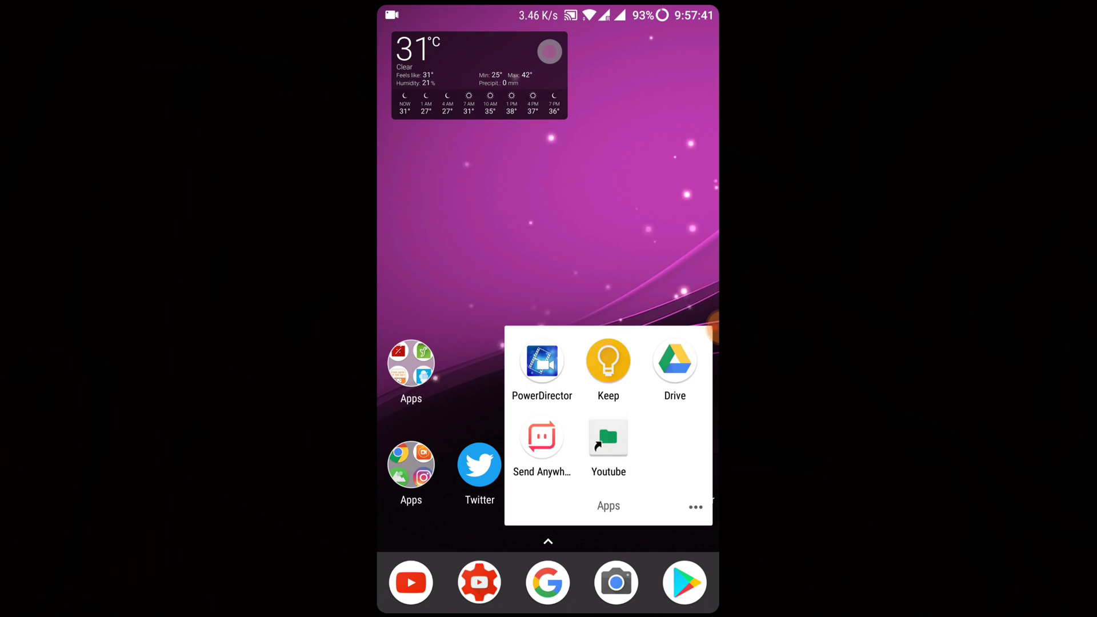
drag(670, 257, 430, 257)
click(548, 261)
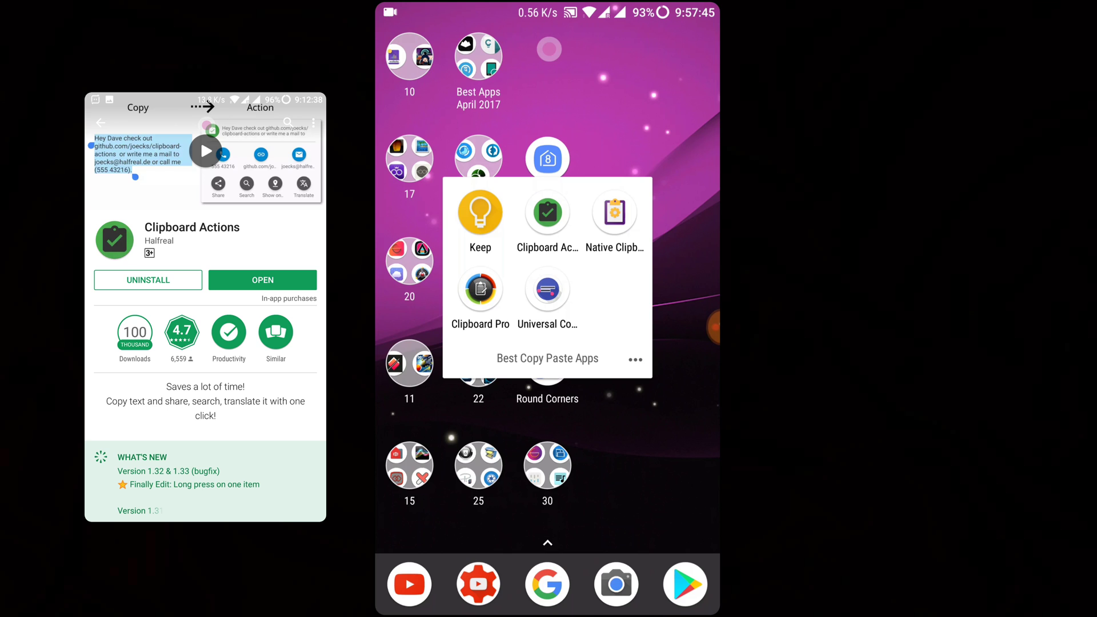
click(548, 213)
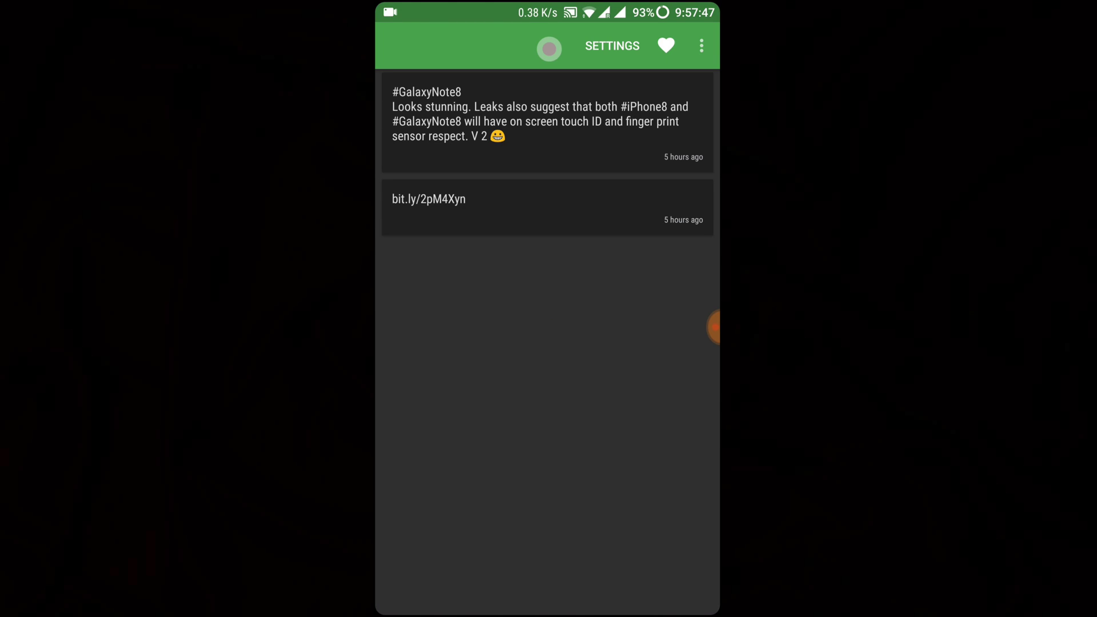
drag(480, 120, 711, 120)
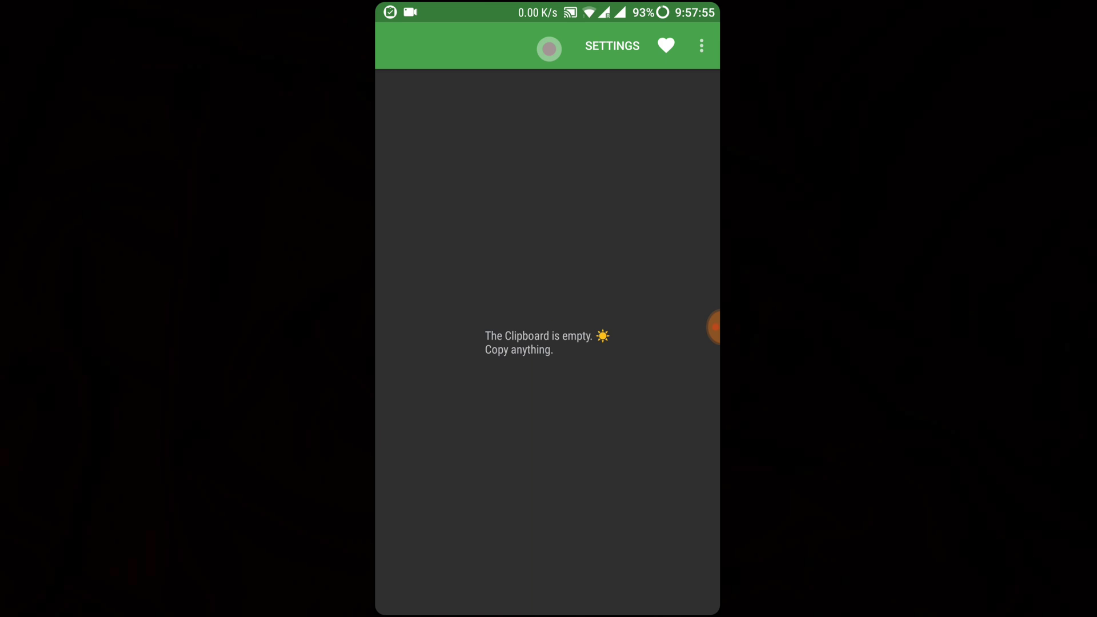
key(Home)
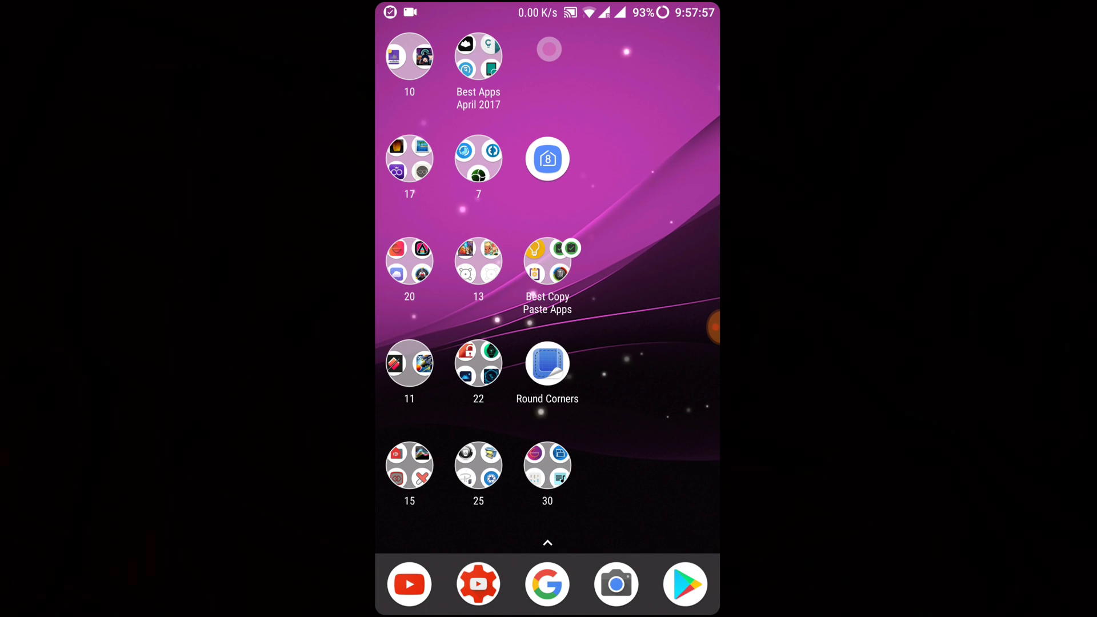
click(547, 261)
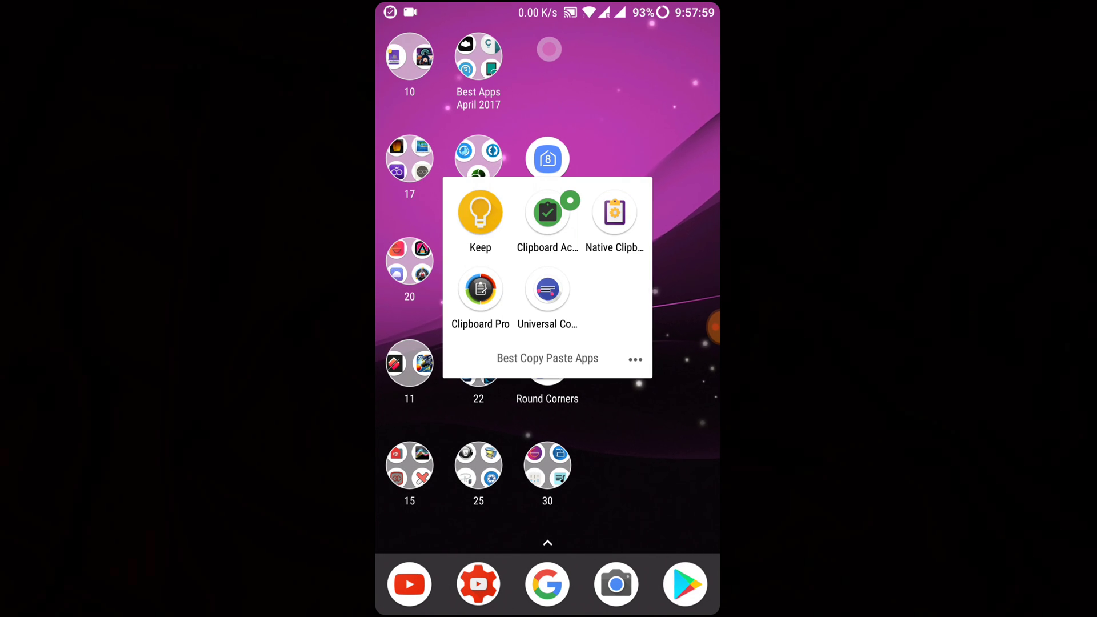
click(480, 213)
scroll(463, 429, down, 2)
click(463, 360)
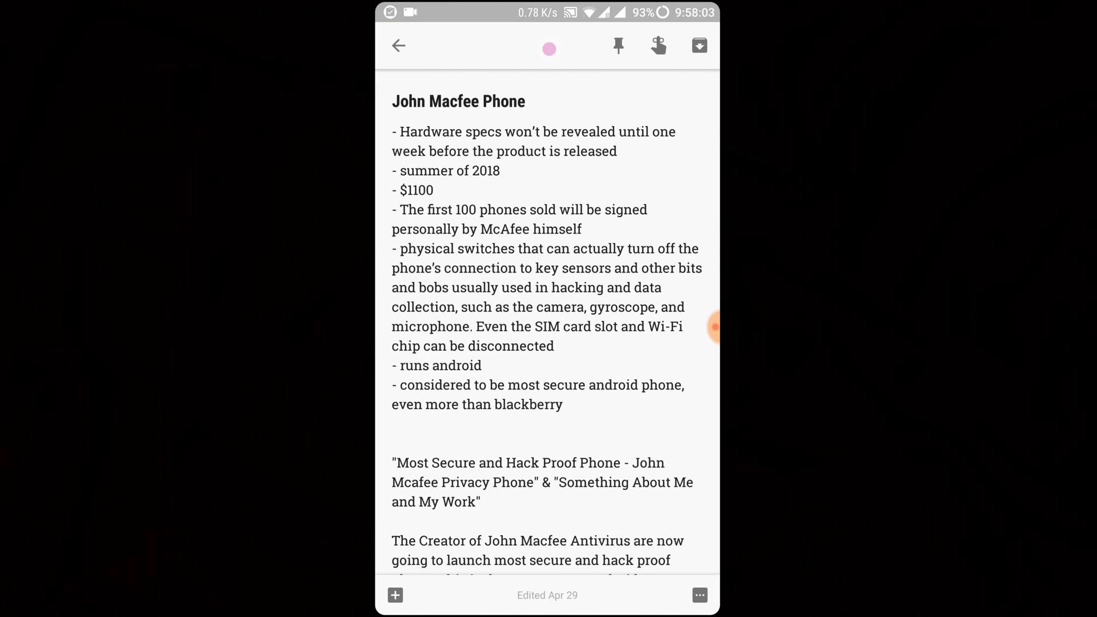
click(408, 273)
Copy the specs bullets from Hardware to 'chip can be disconnected' and check the notification
double_click(426, 229)
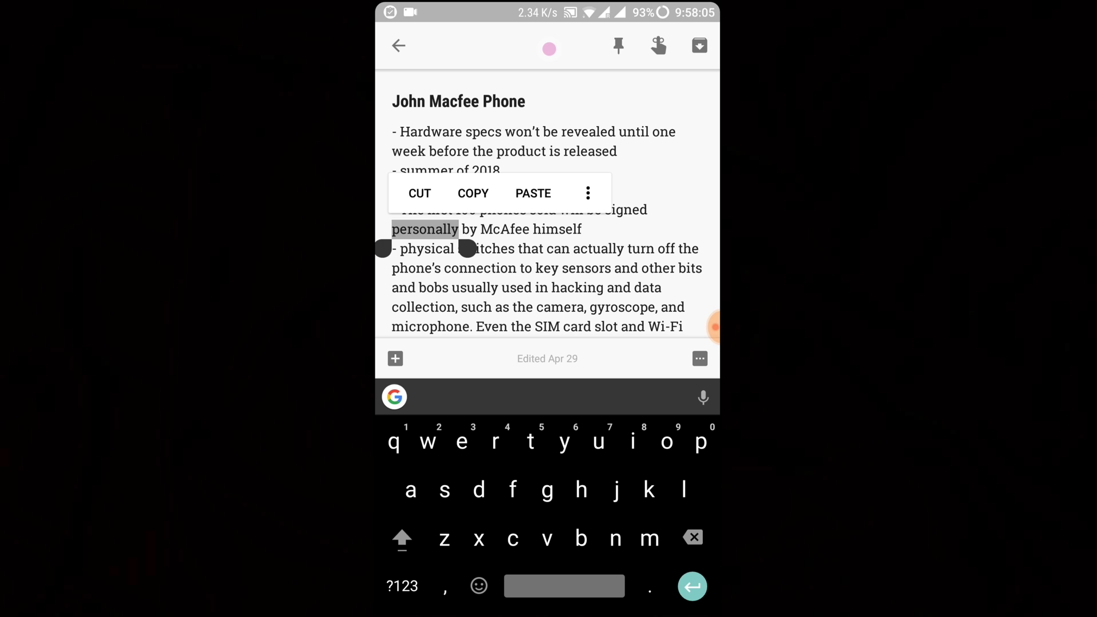
click(411, 133)
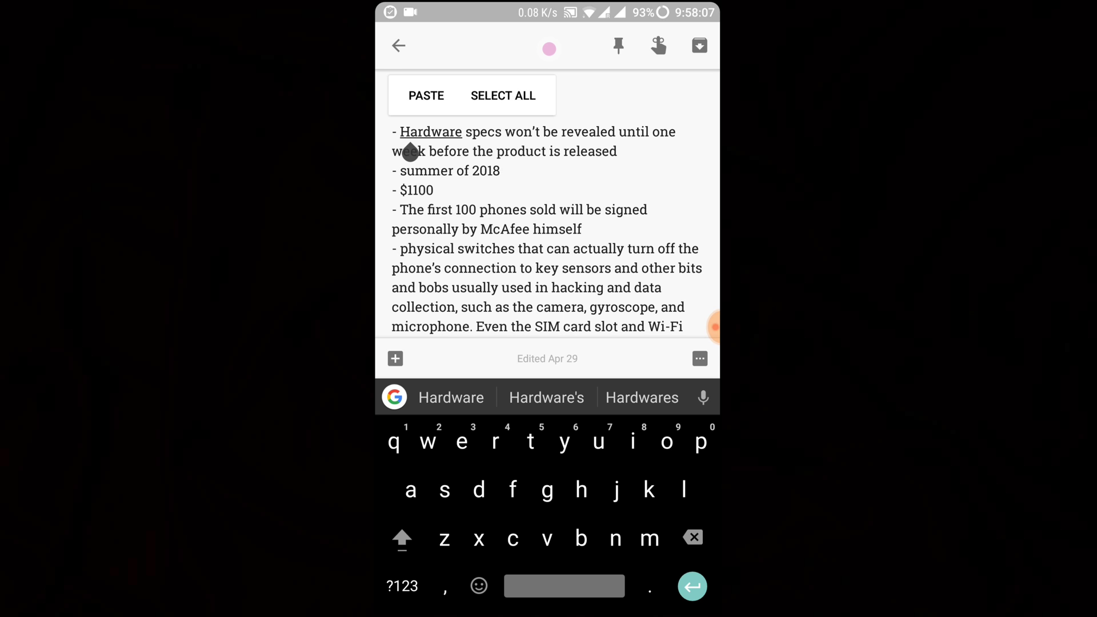
double_click(428, 131)
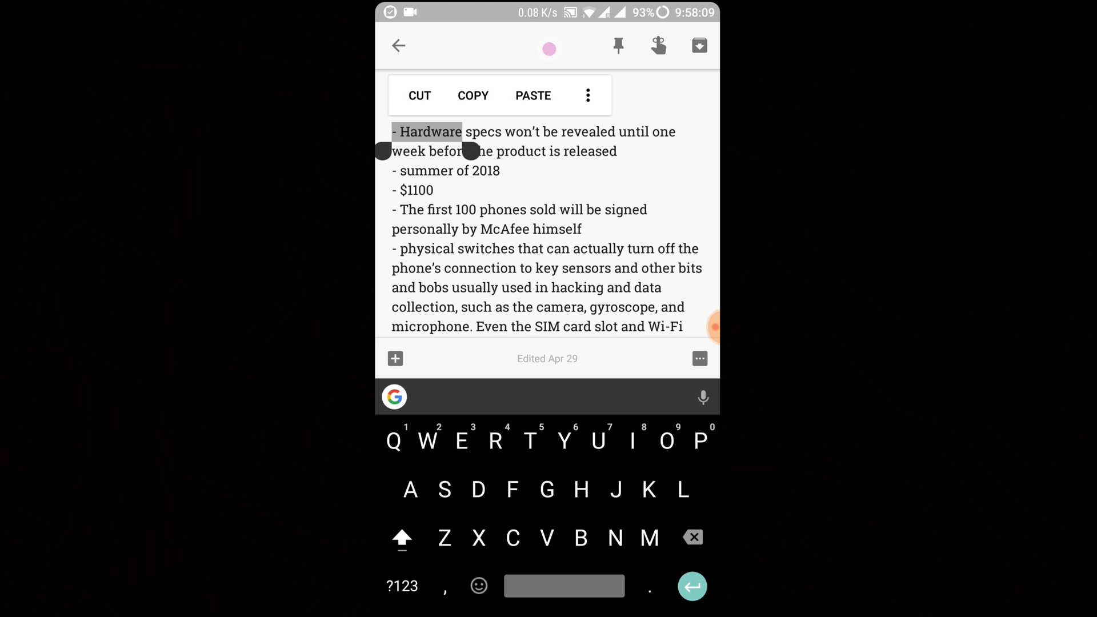
mouse_move(471, 152)
mouse_down()
mouse_move(619, 289)
mouse_move(541, 306)
mouse_move(640, 285)
mouse_move(622, 306)
mouse_up()
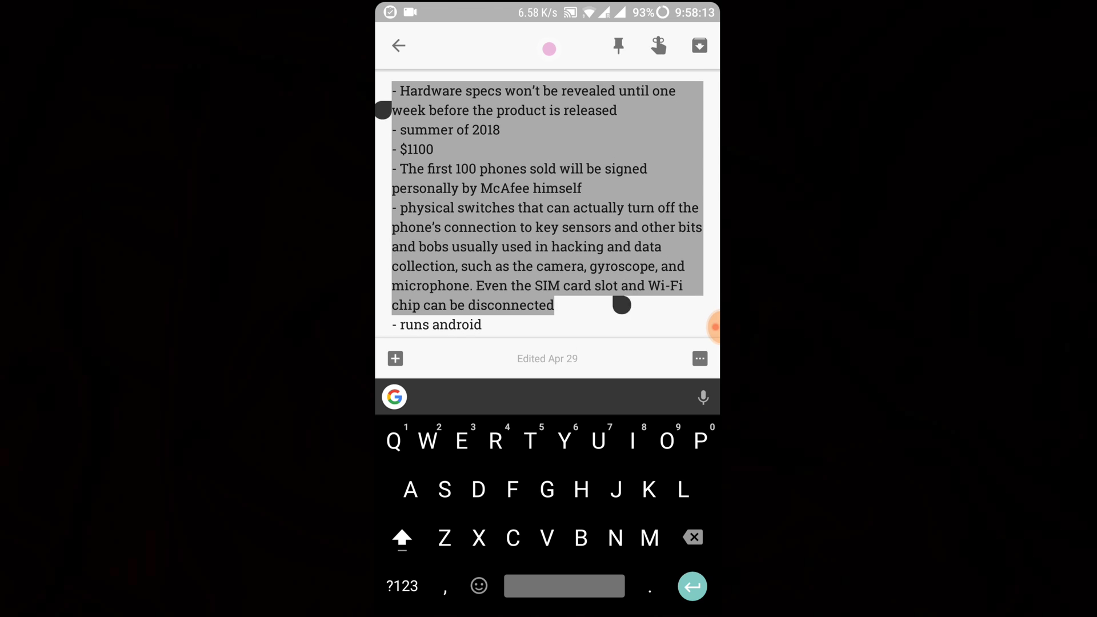
click(549, 49)
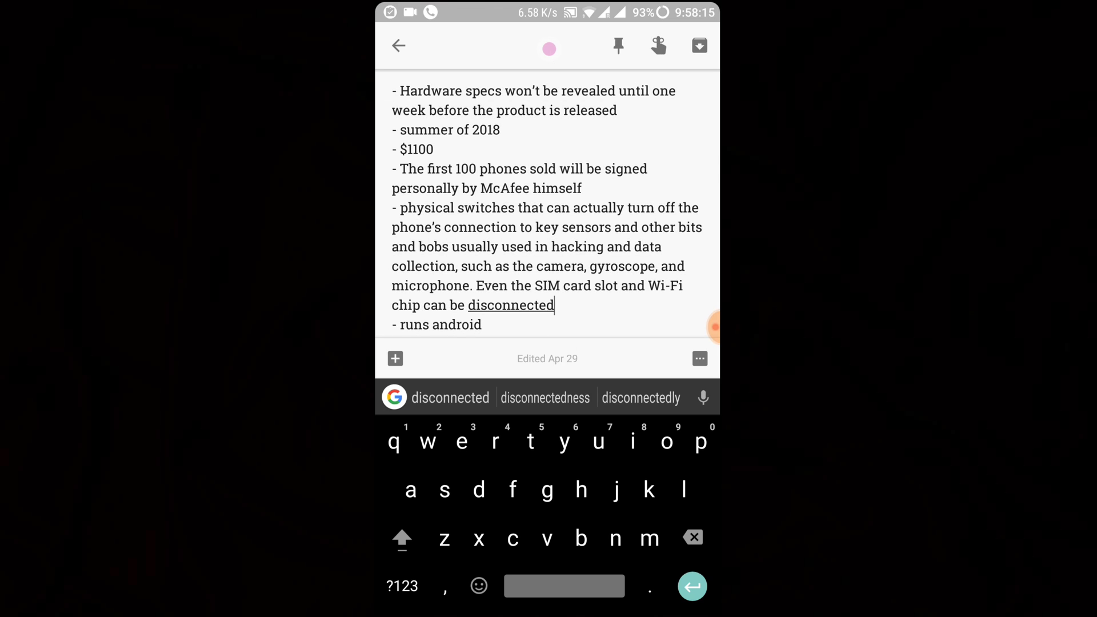
key(super)
drag(549, 4, 549, 386)
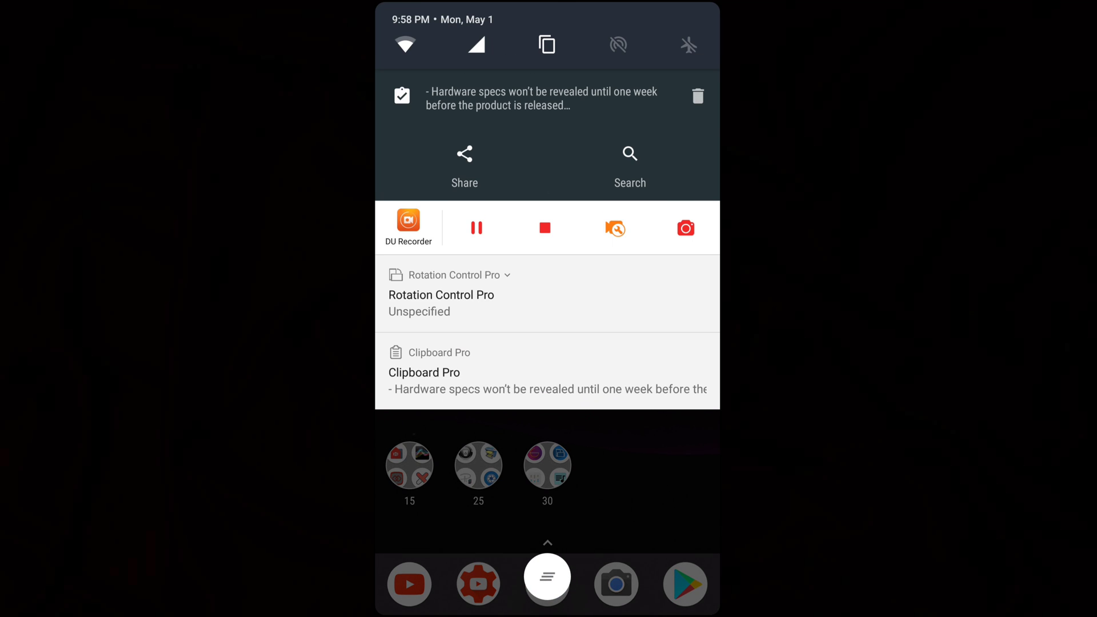
Try an action on the copied specs clip from the notification shade
click(630, 163)
key(Escape)
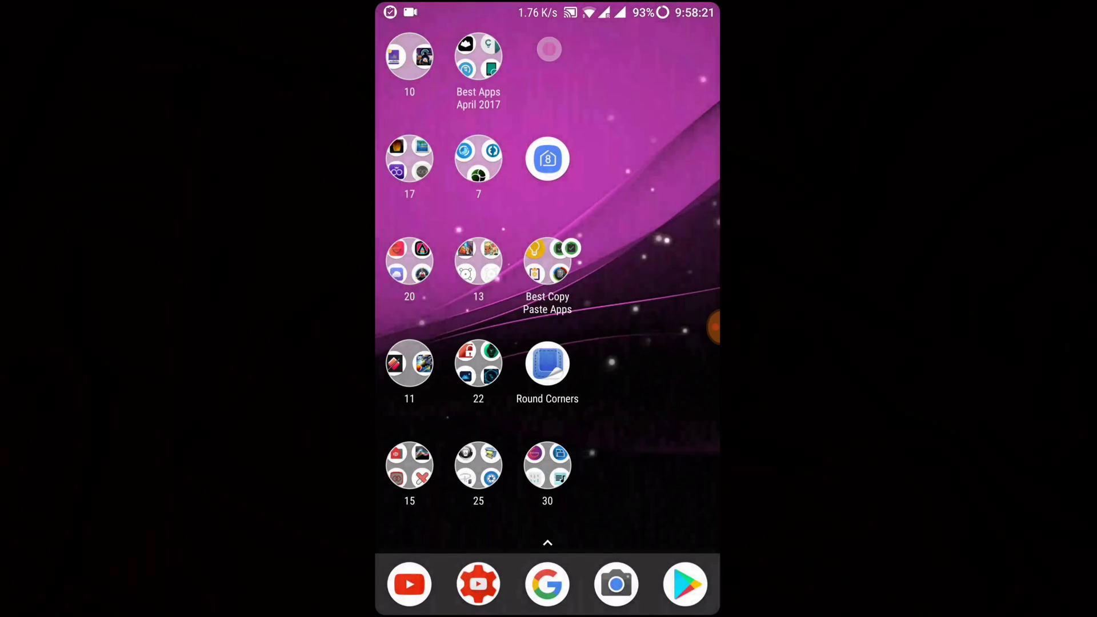
drag(548, 49, 549, 386)
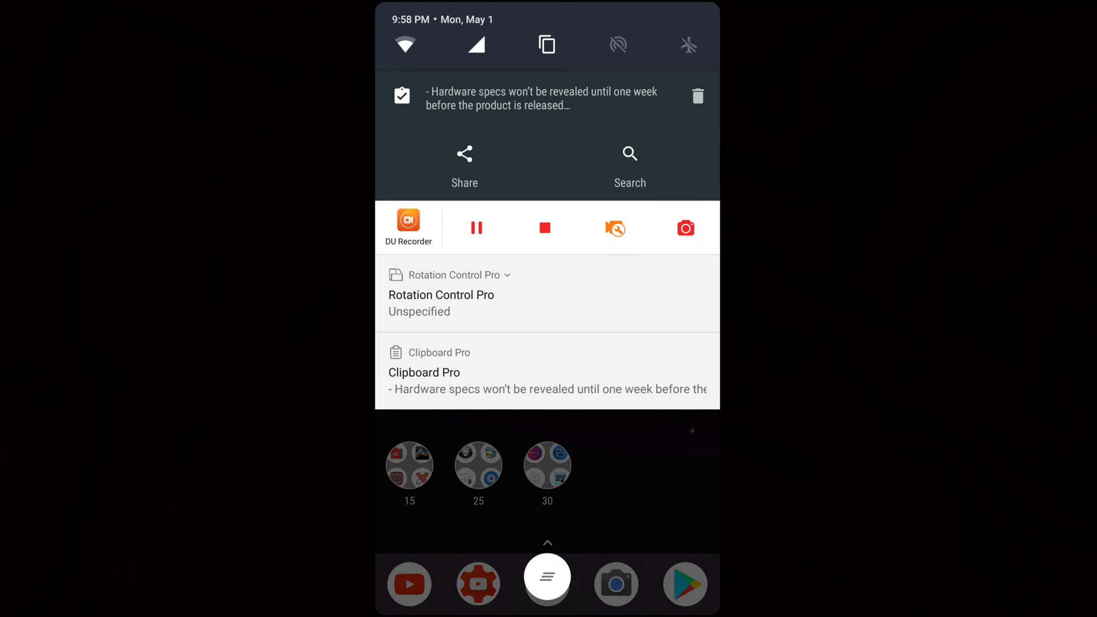
mouse_move(549, 411)
mouse_down()
mouse_move(549, 446)
mouse_move(549, 86)
mouse_up()
In Clipboard Actions, re-copy the saved specs clip, then swipe it away
click(547, 258)
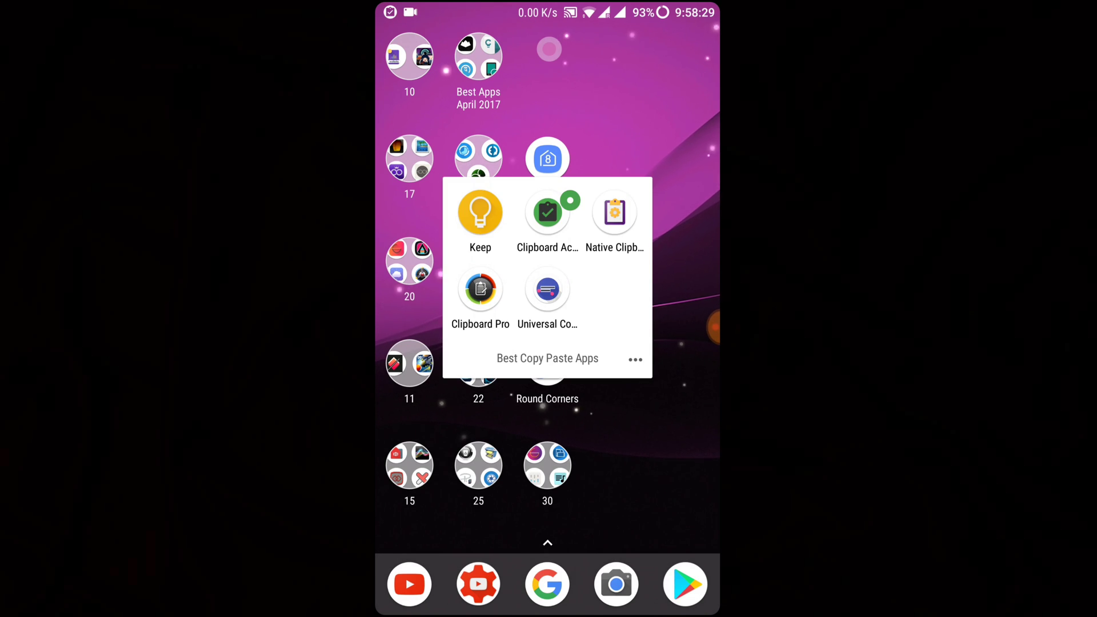
click(547, 212)
drag(601, 171, 514, 172)
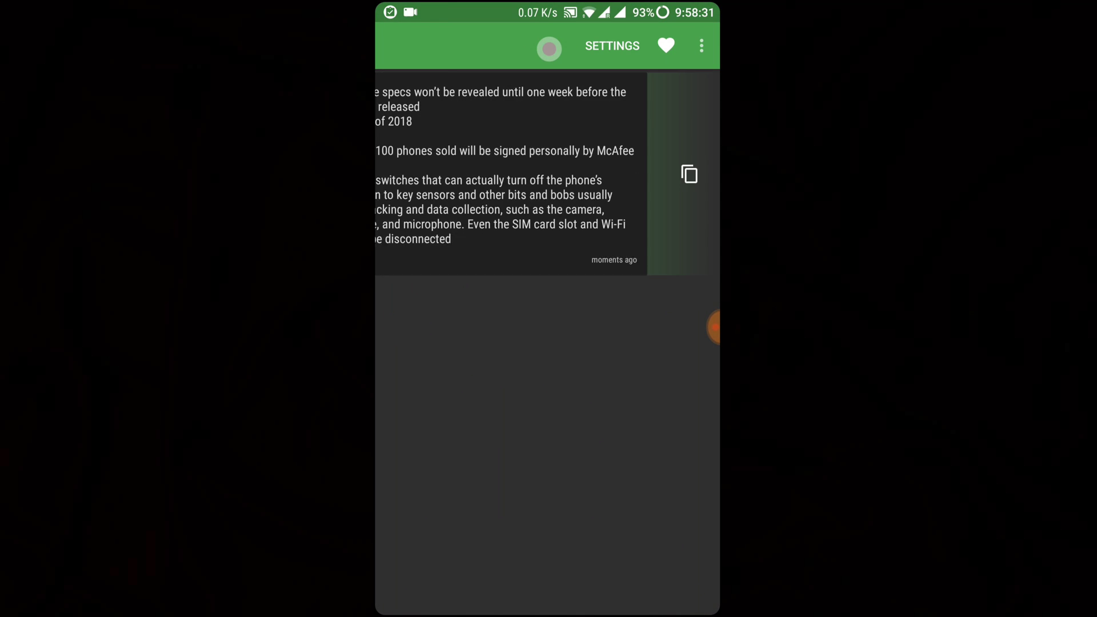
click(689, 174)
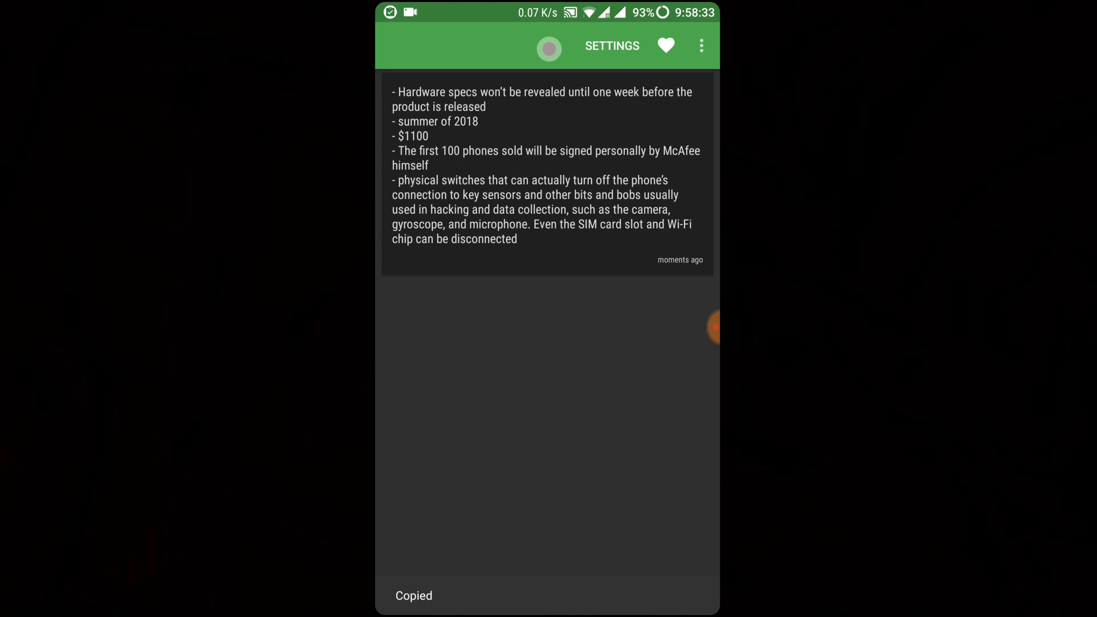
drag(514, 171, 566, 172)
drag(515, 171, 712, 171)
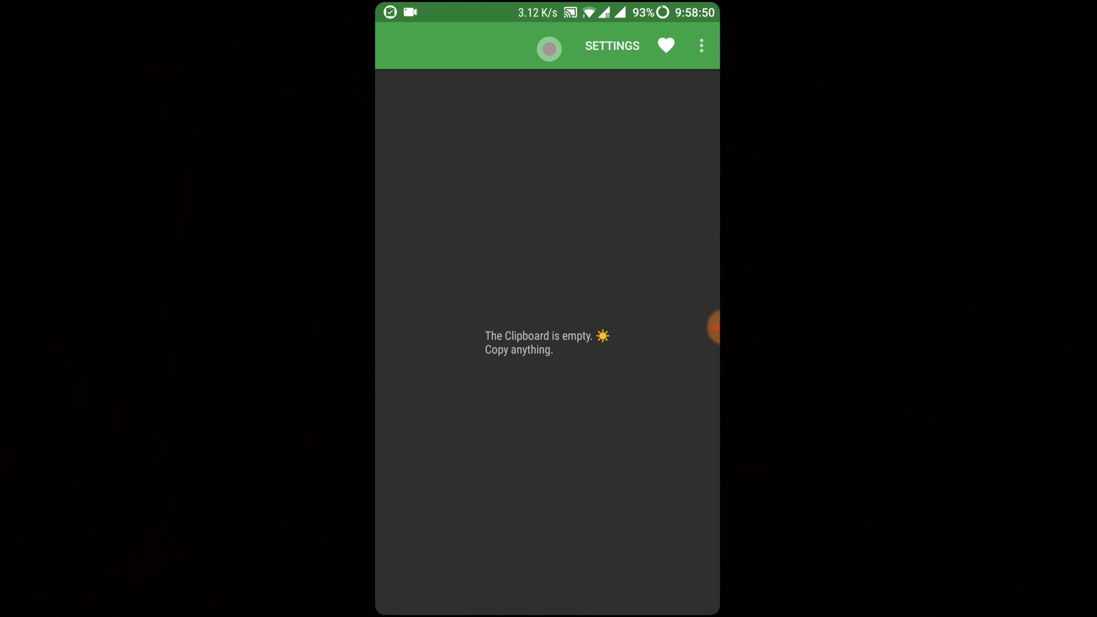
click(701, 45)
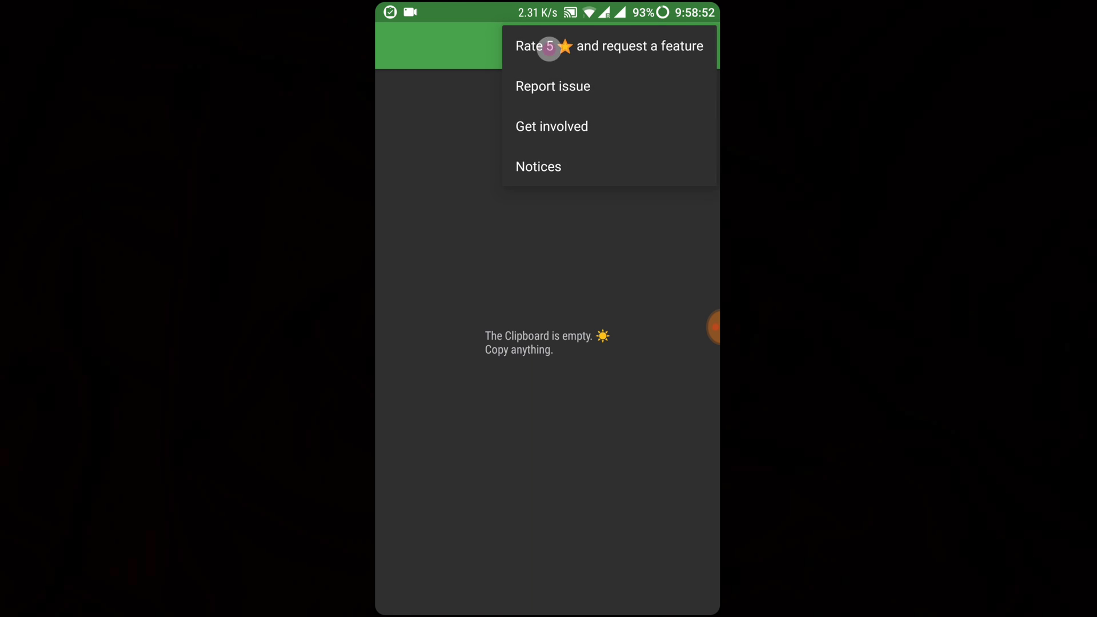
Review the Shorten an URL (Bitly) action in Clipboard Actions' settings
click(612, 46)
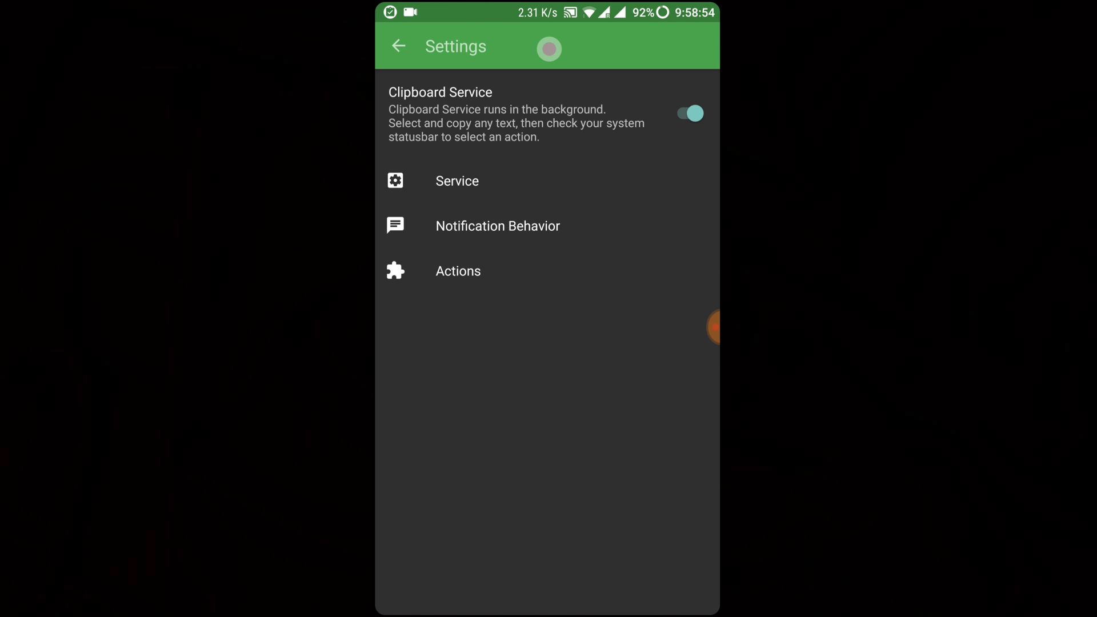
drag(549, 49, 549, 343)
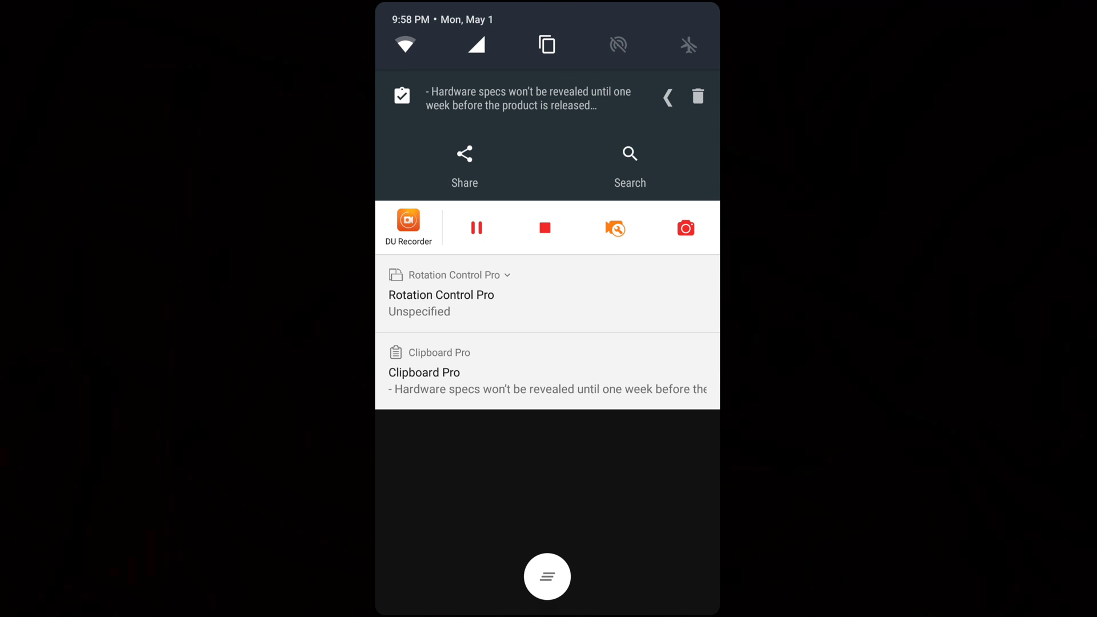
drag(549, 515, 549, 49)
click(463, 269)
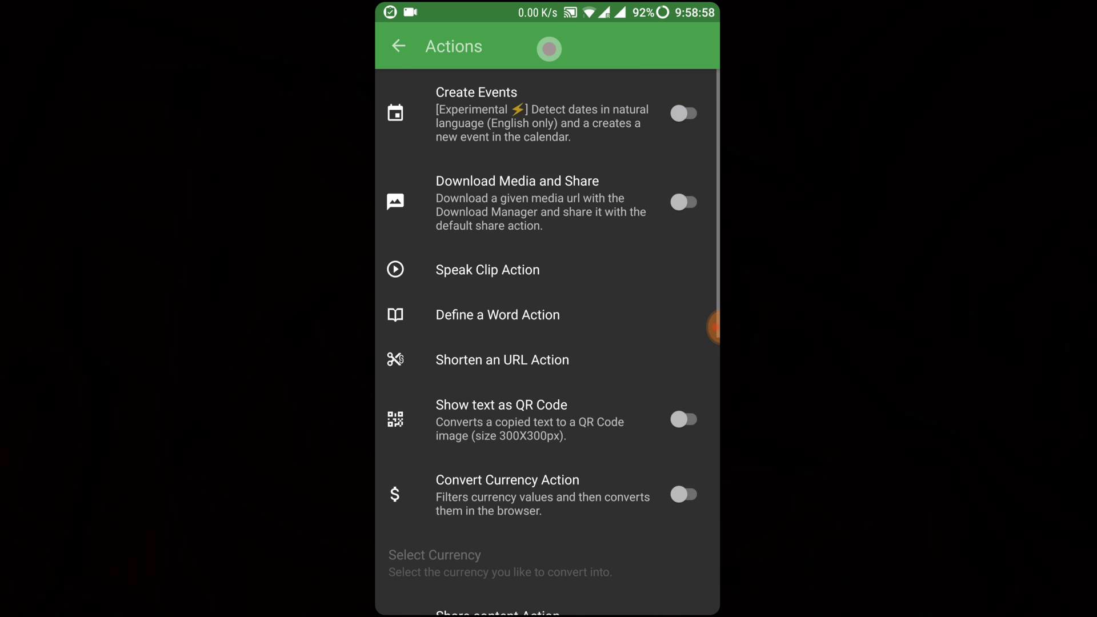
scroll(549, 343, down, 2)
click(502, 258)
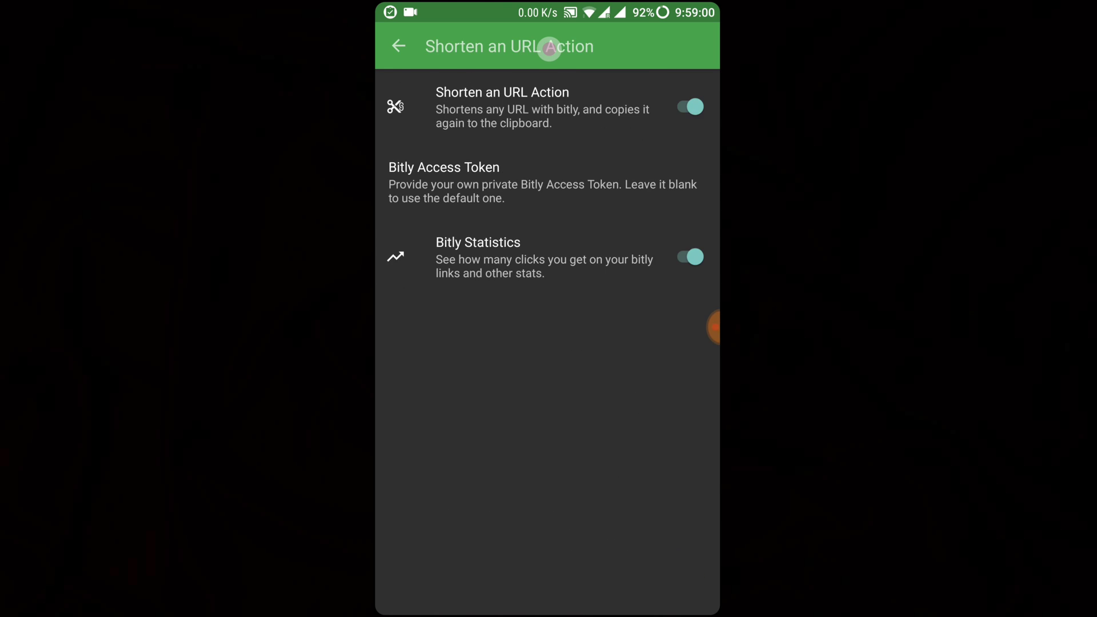
key(Escape)
Enable the Speak Clip, Send Email, Call number and Translate actions
click(488, 170)
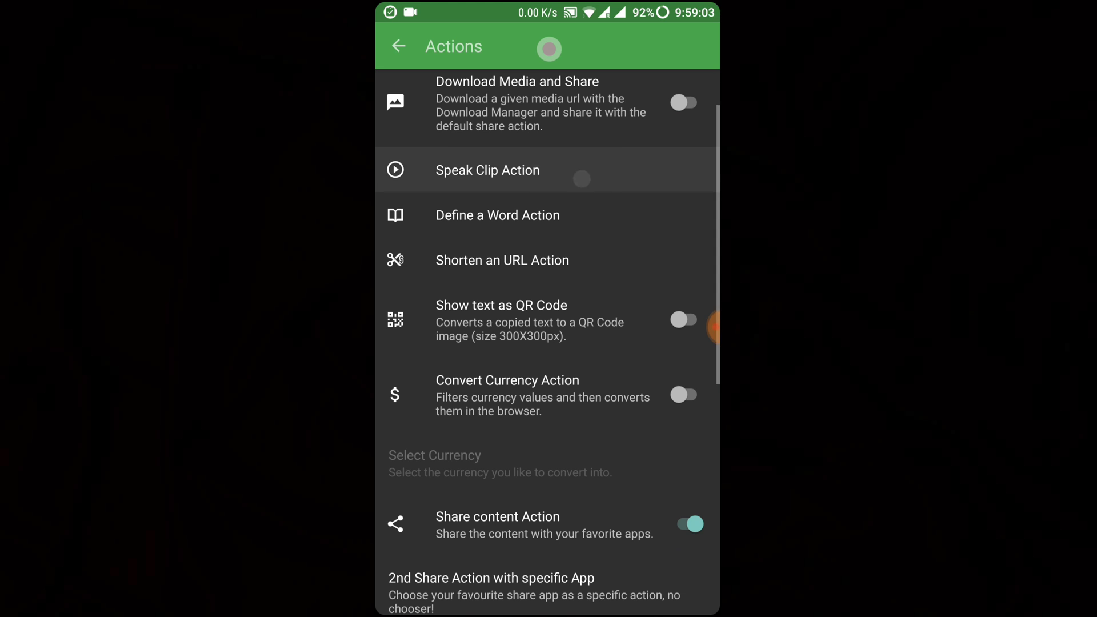
click(683, 120)
key(Escape)
scroll(548, 343, down, 5)
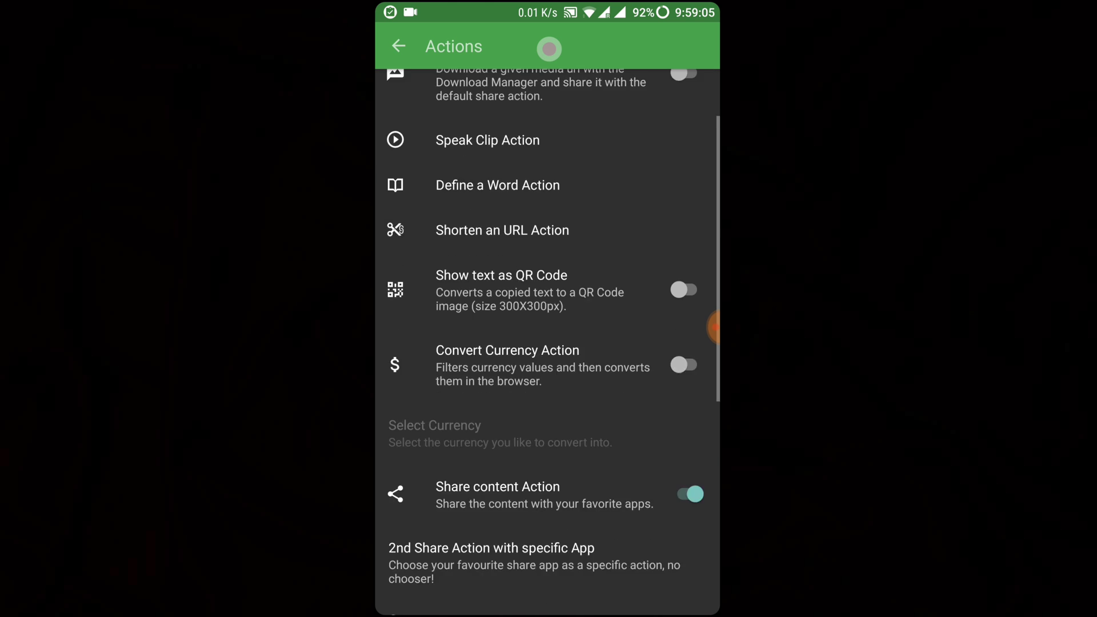
click(683, 360)
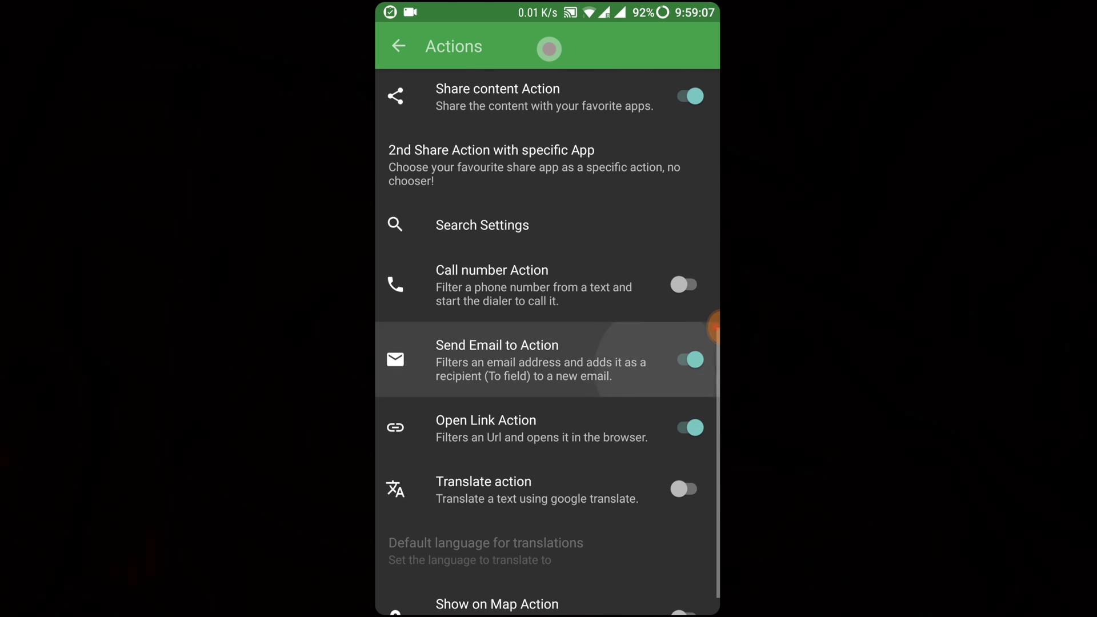
click(683, 285)
click(684, 489)
key(Escape)
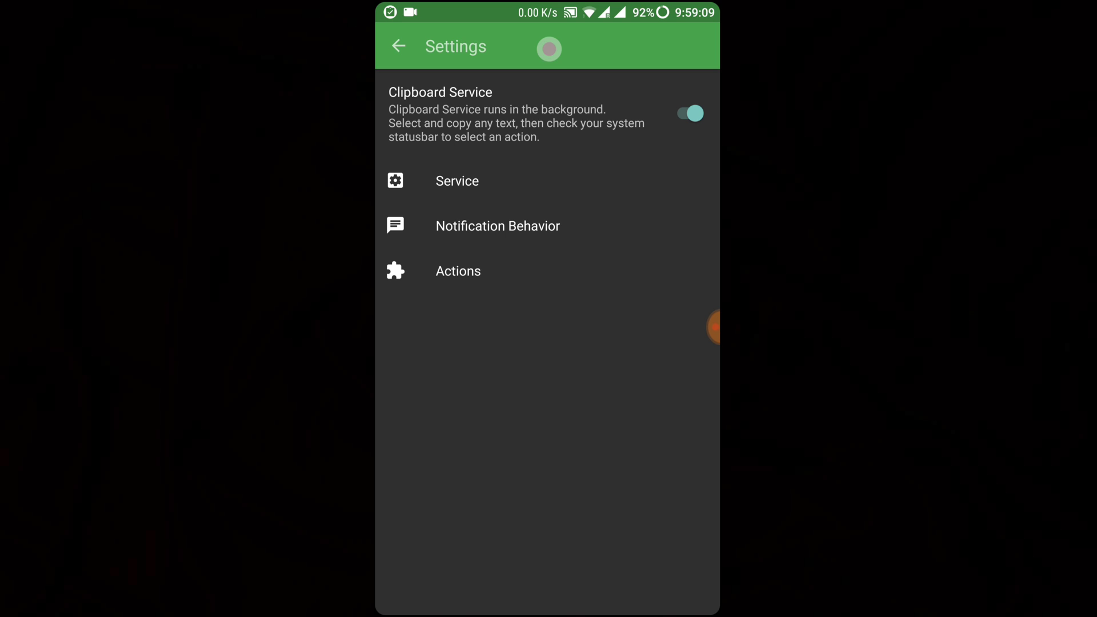
key(alt+Tab)
Copy the $1100 price text from the Keep note
click(549, 515)
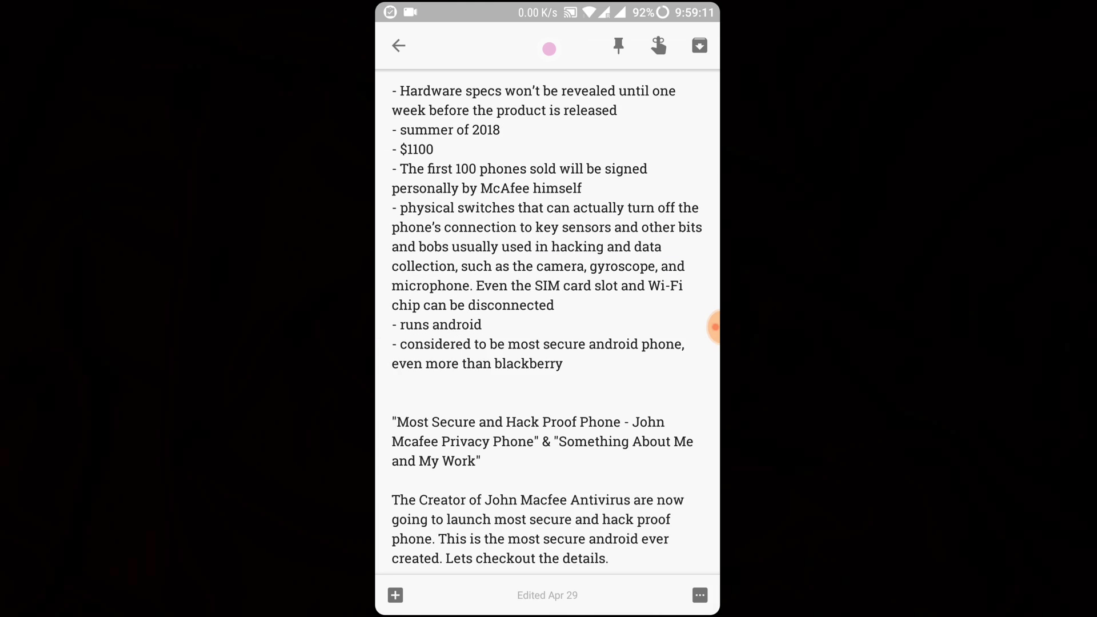
click(433, 189)
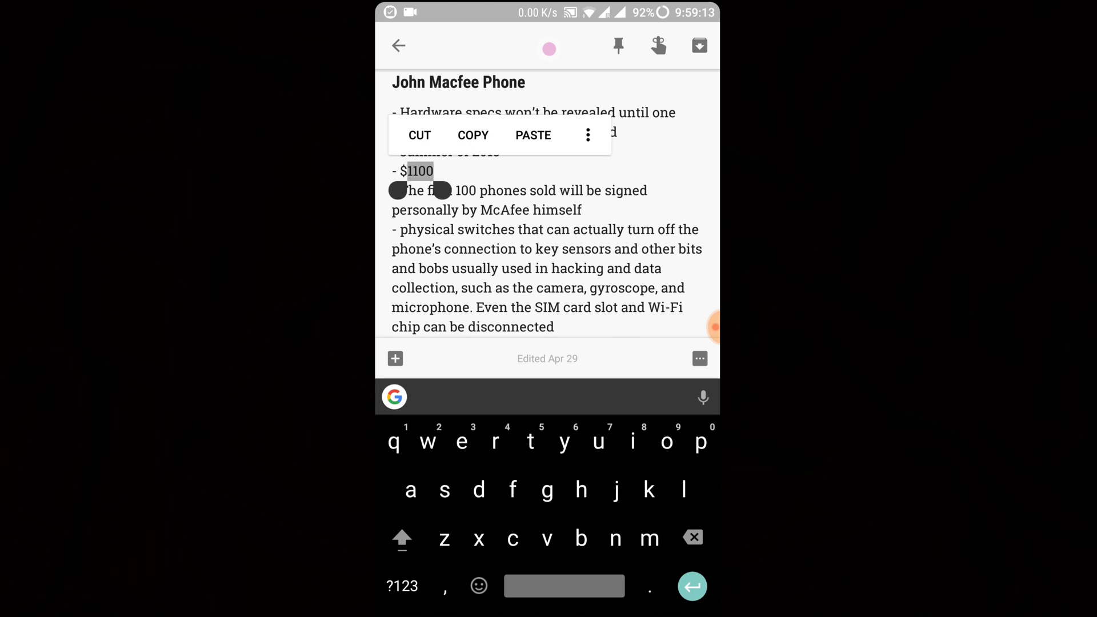
drag(502, 186, 619, 318)
click(617, 307)
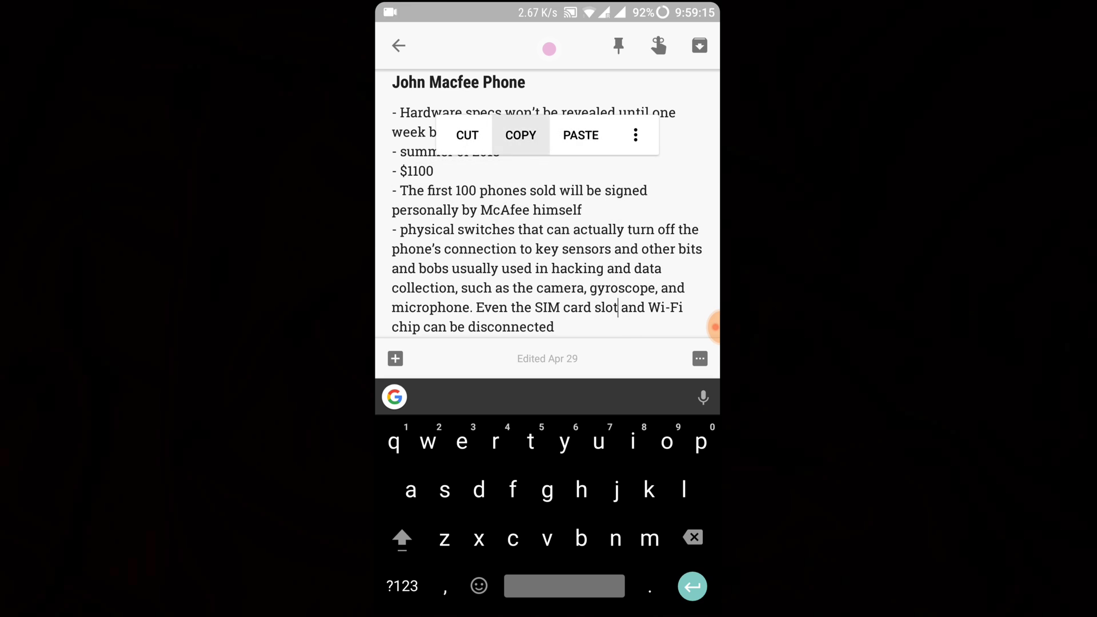
Swipe away the new 1100 clip notification in the shade
drag(549, 49, 549, 387)
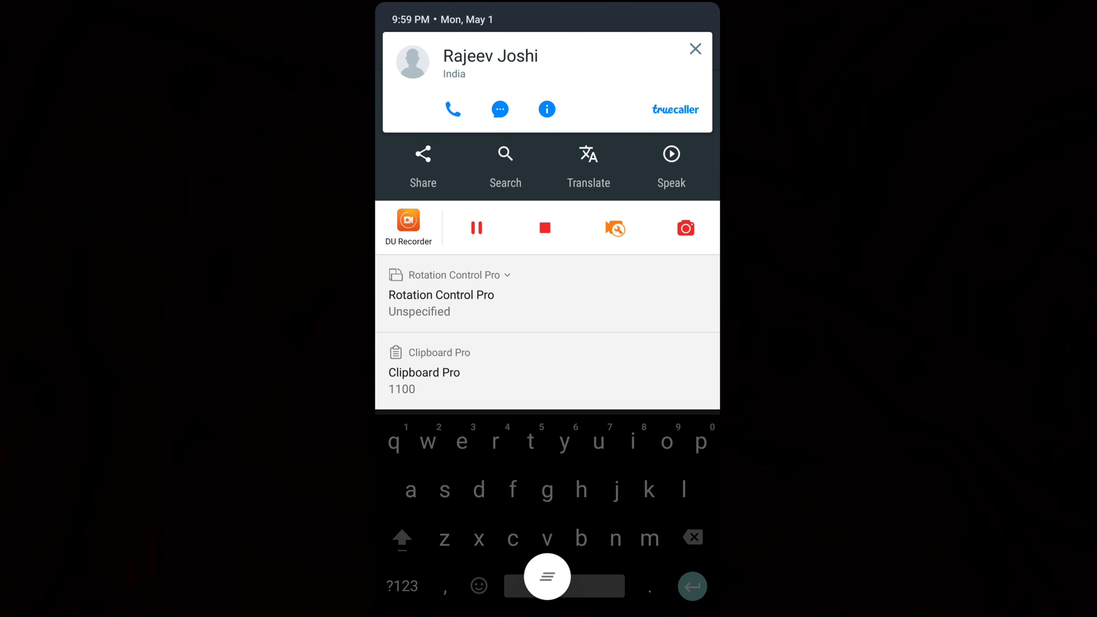
drag(549, 138, 480, 138)
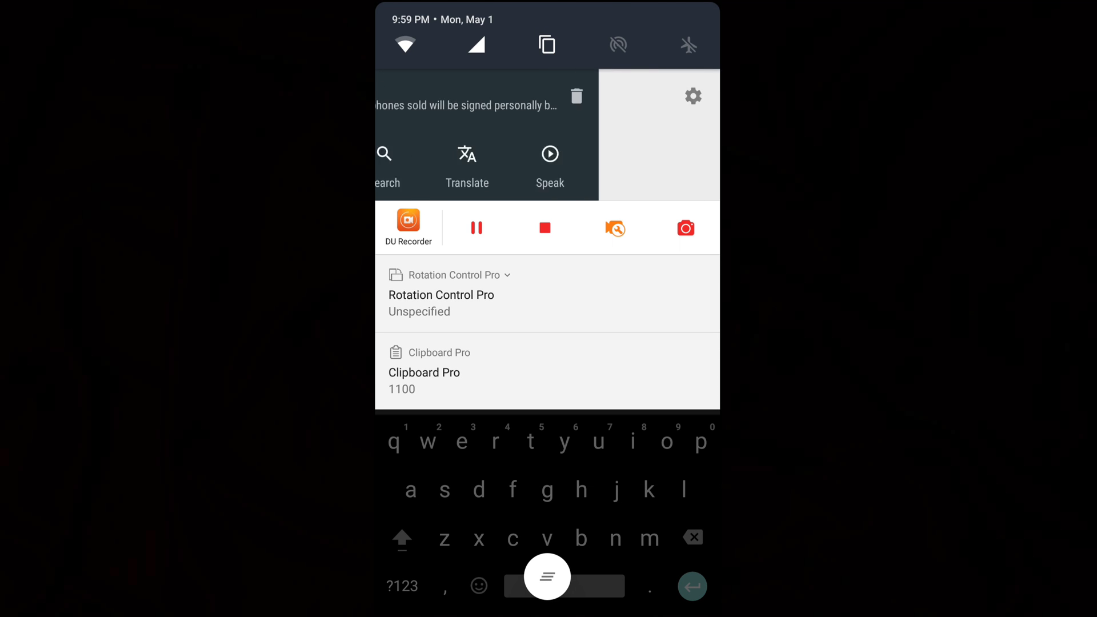
drag(549, 137, 386, 138)
drag(549, 386, 548, 49)
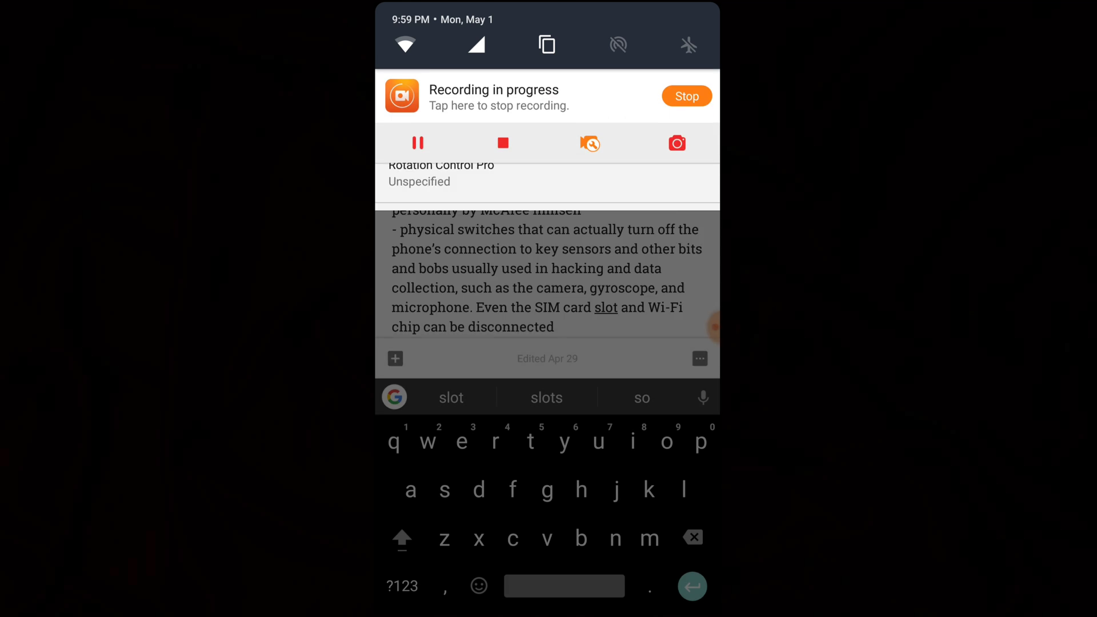
key(Escape)
Open Native Clipboard from the Best Copy Paste Apps folder and close it again
key(super)
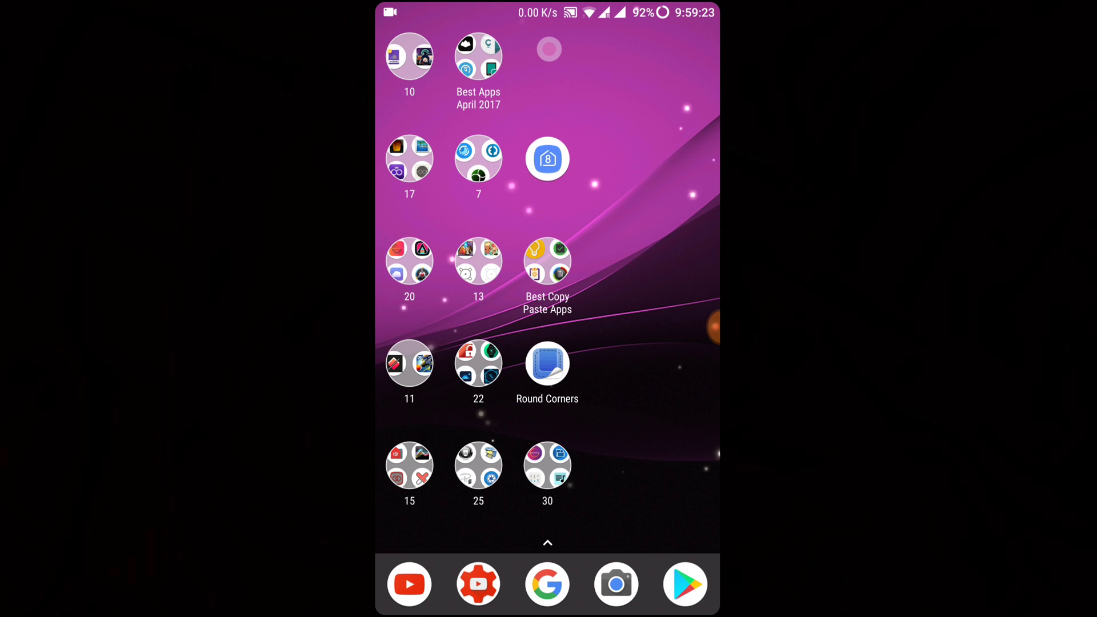
click(547, 262)
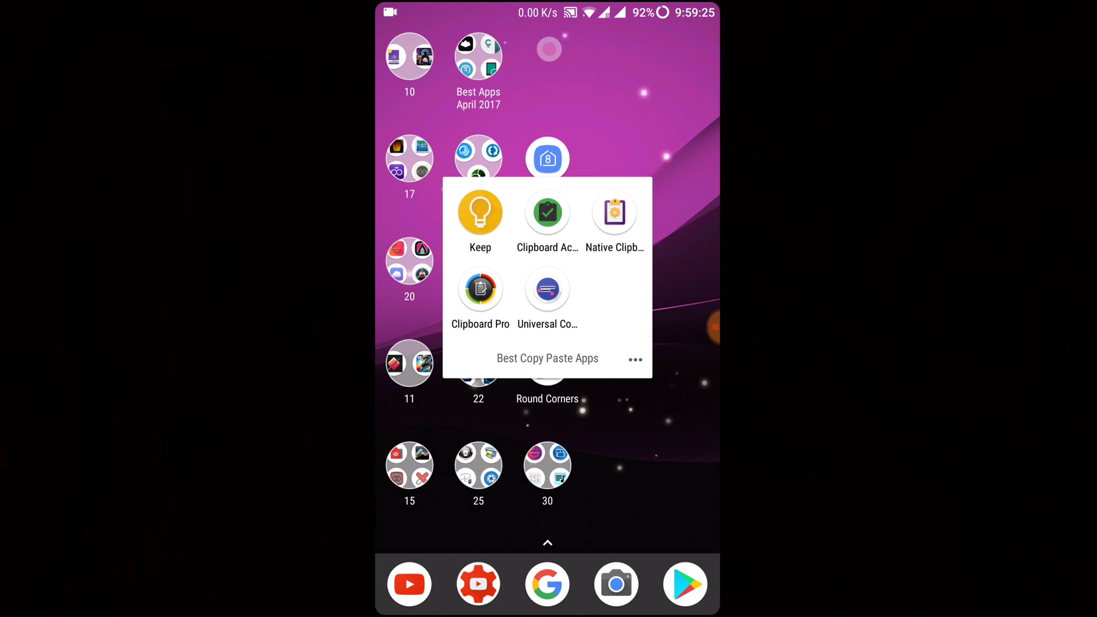
click(615, 212)
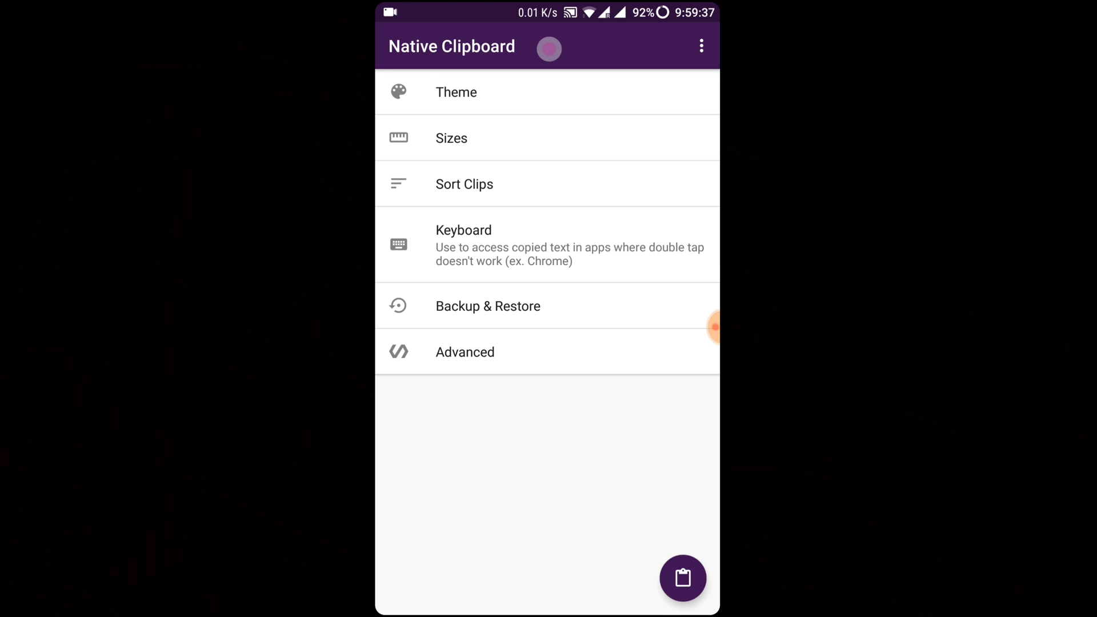
key(Home)
Reopen Keep and place the cursor at 'slot' in the phone note
click(547, 261)
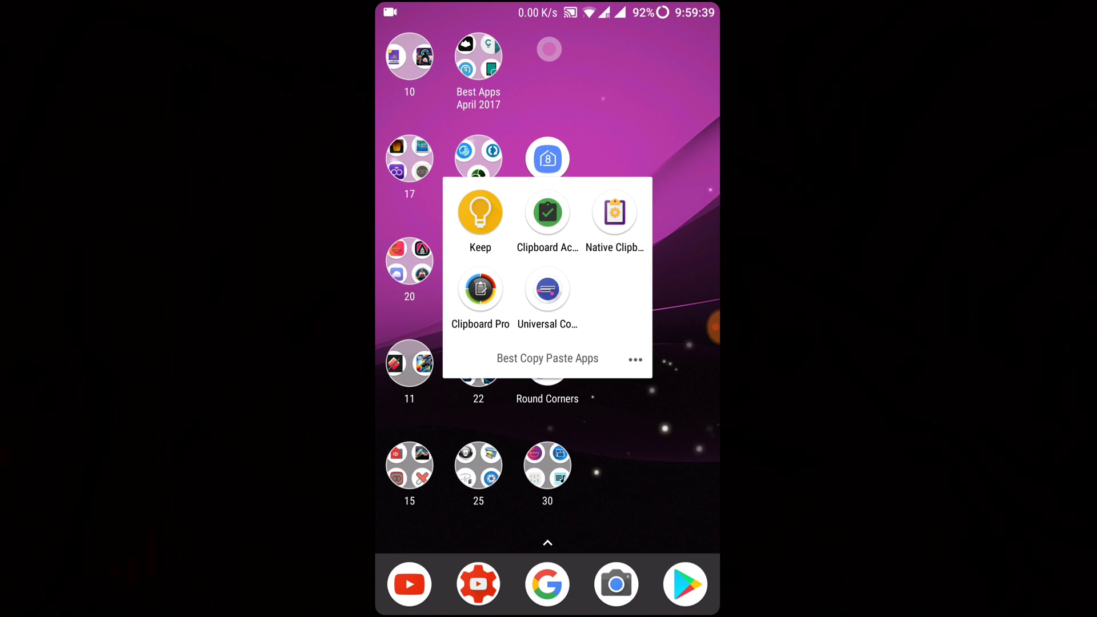
click(481, 215)
click(606, 355)
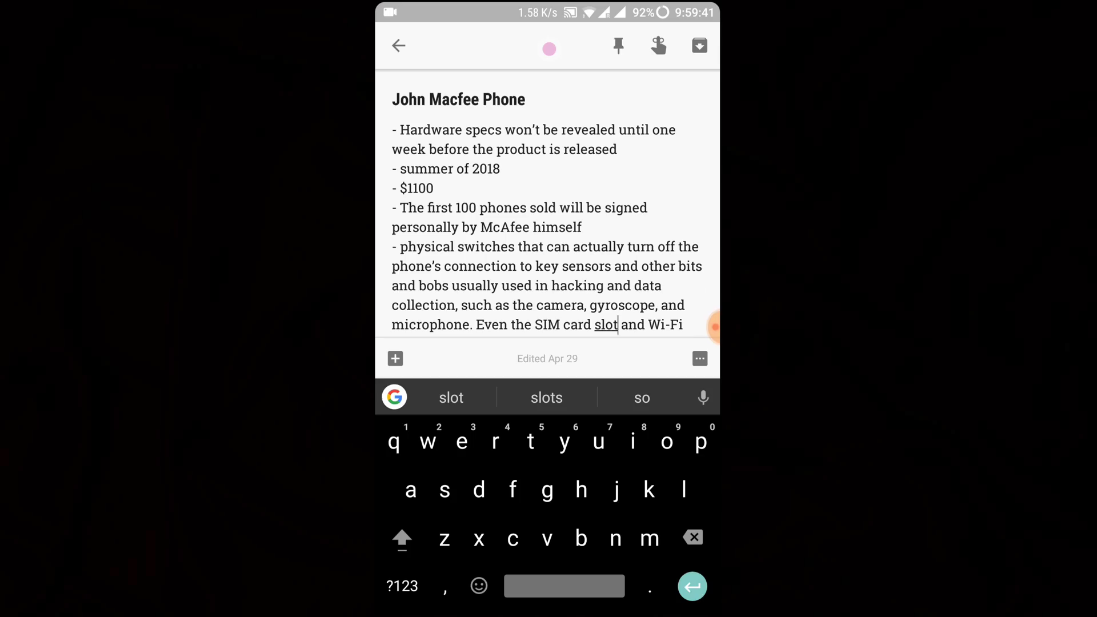
In a new Keep note, paste the 1100 clip, bit.ly/2pM4Xyn link and 1100 clip again
key(Escape)
key(Escape)
scroll(547, 300, down, 5)
click(421, 594)
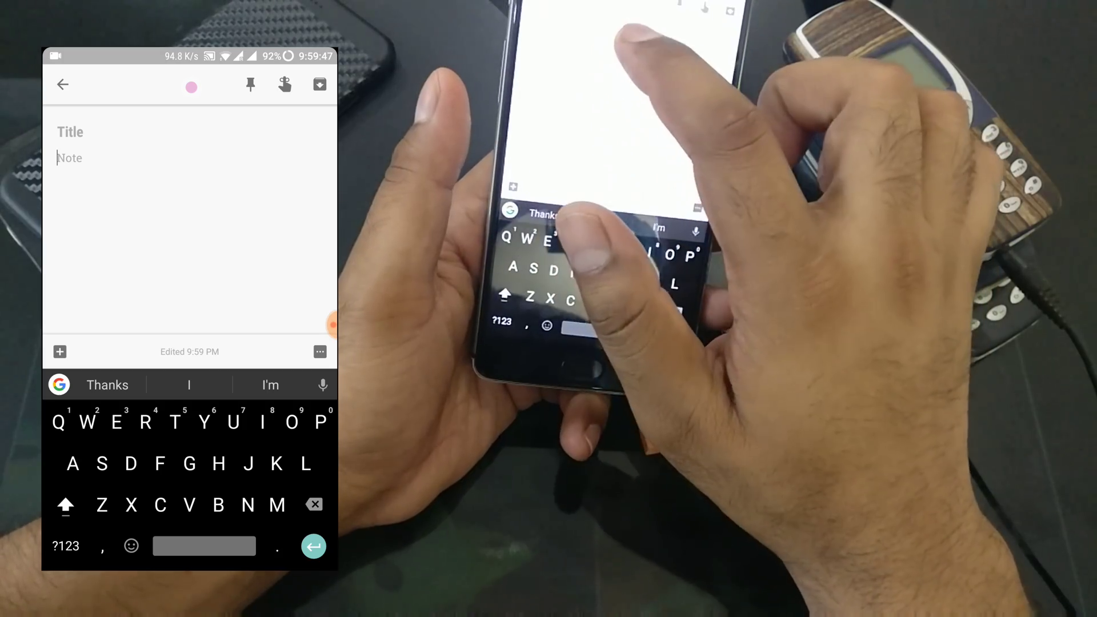
click(58, 385)
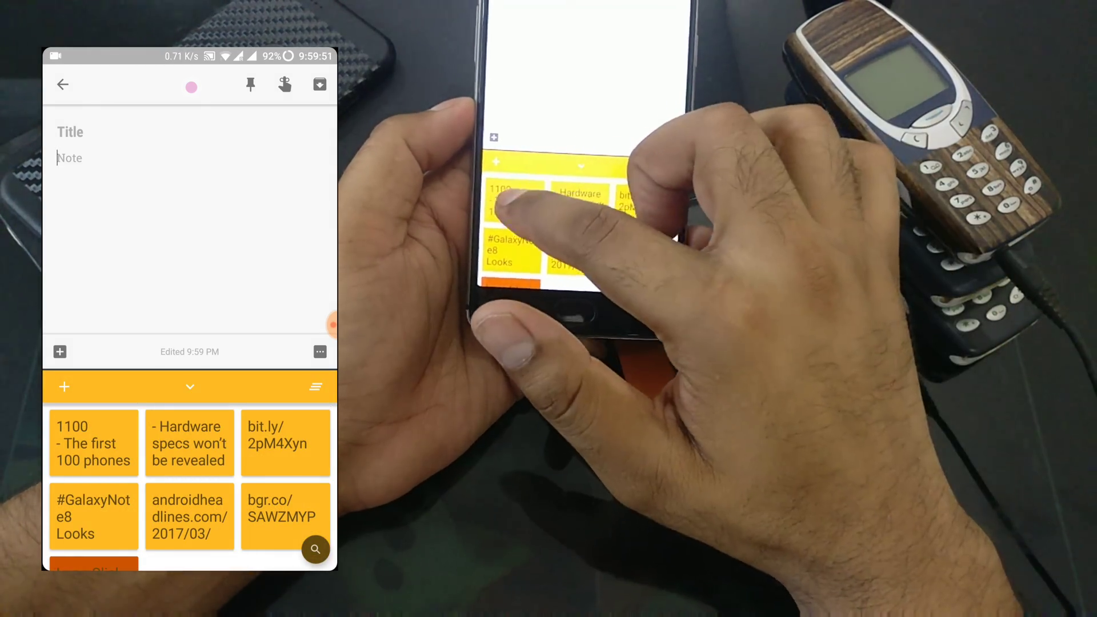
click(93, 444)
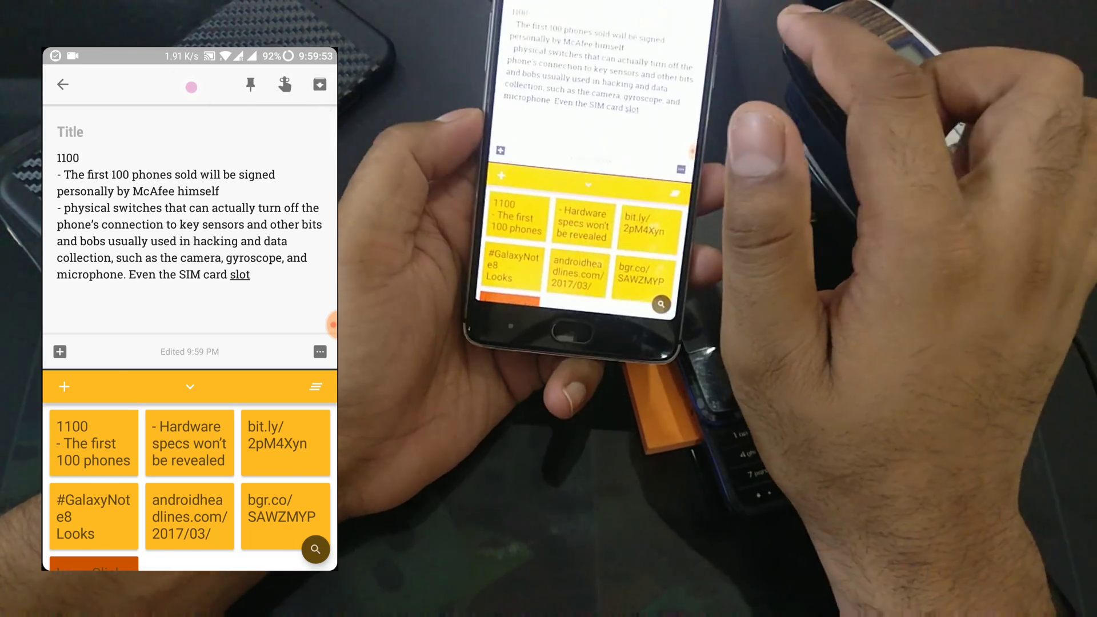
click(286, 443)
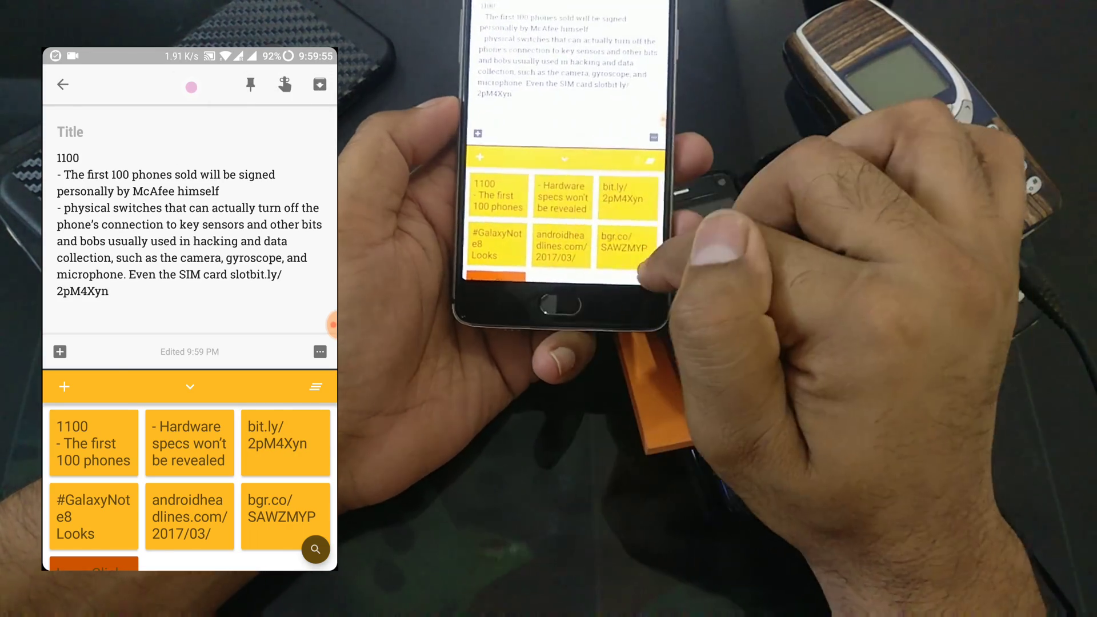
click(94, 443)
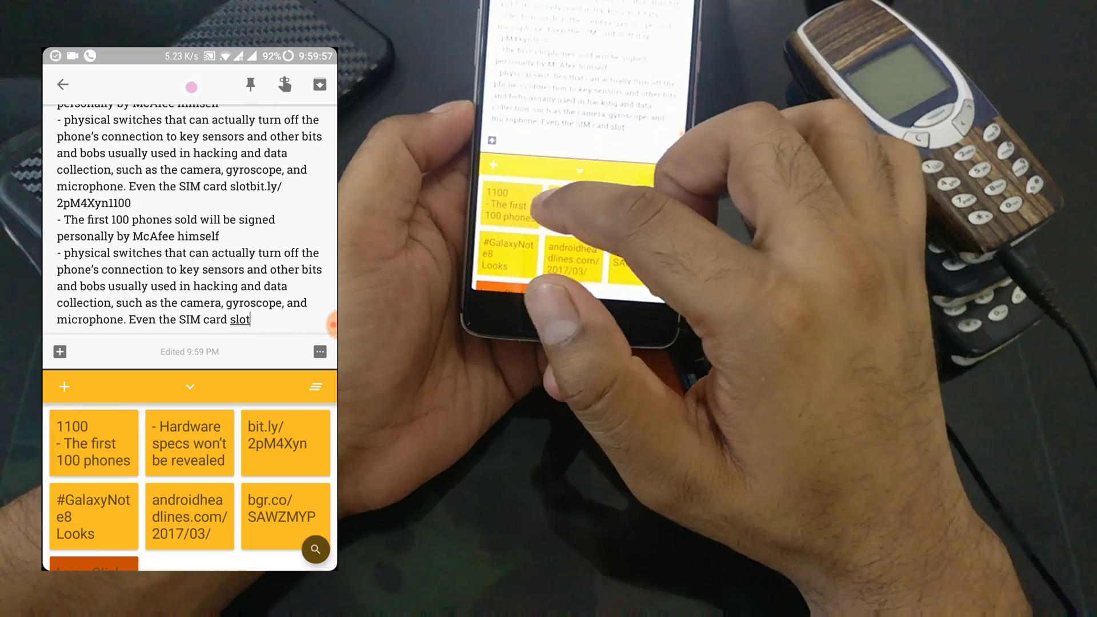
text(e)
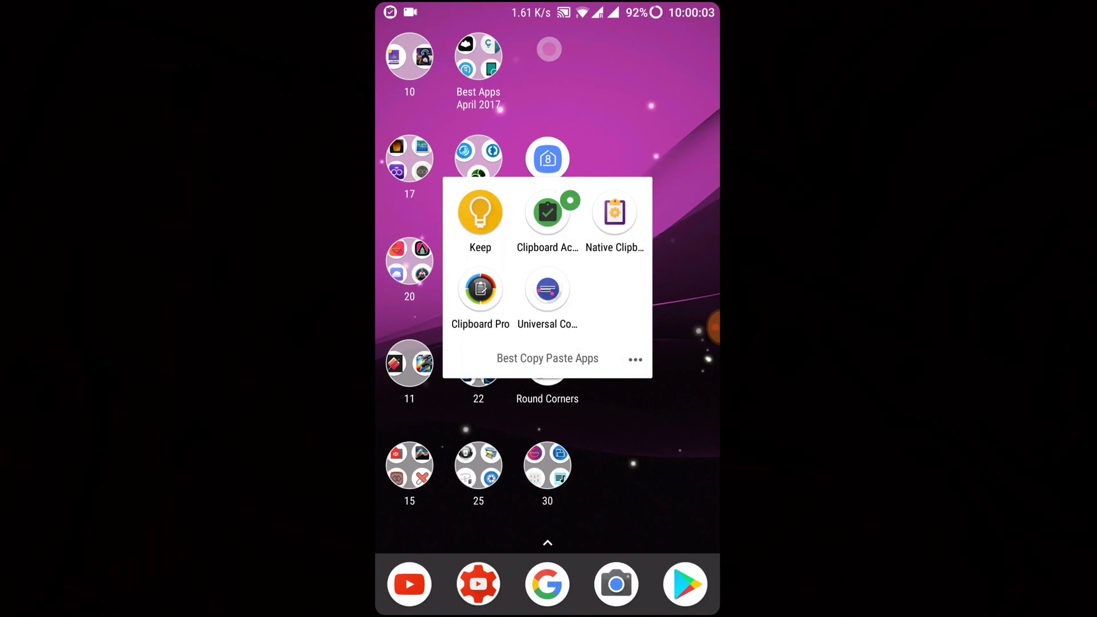
Reopen the Keep note and paste the 1100 phone clip on a new line below 'slote'
click(481, 215)
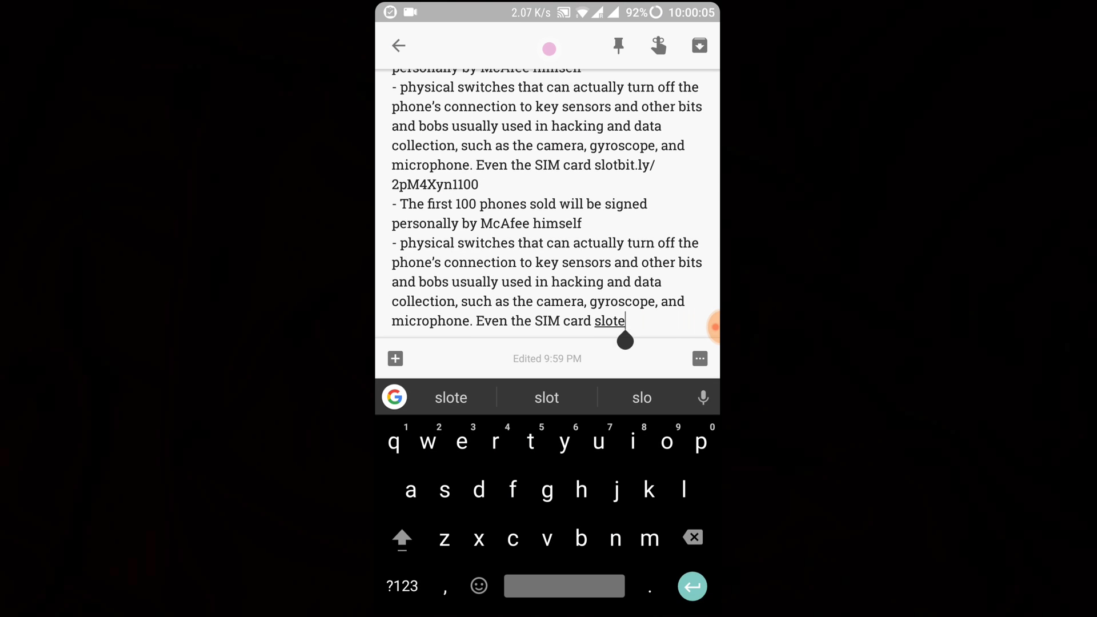
key(Return)
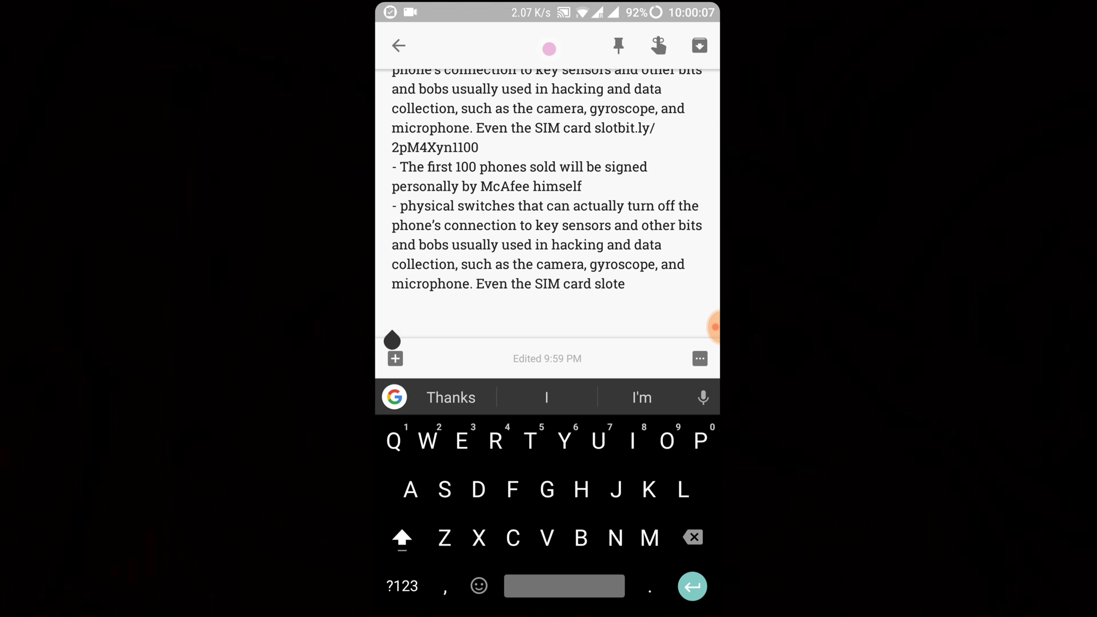
click(392, 340)
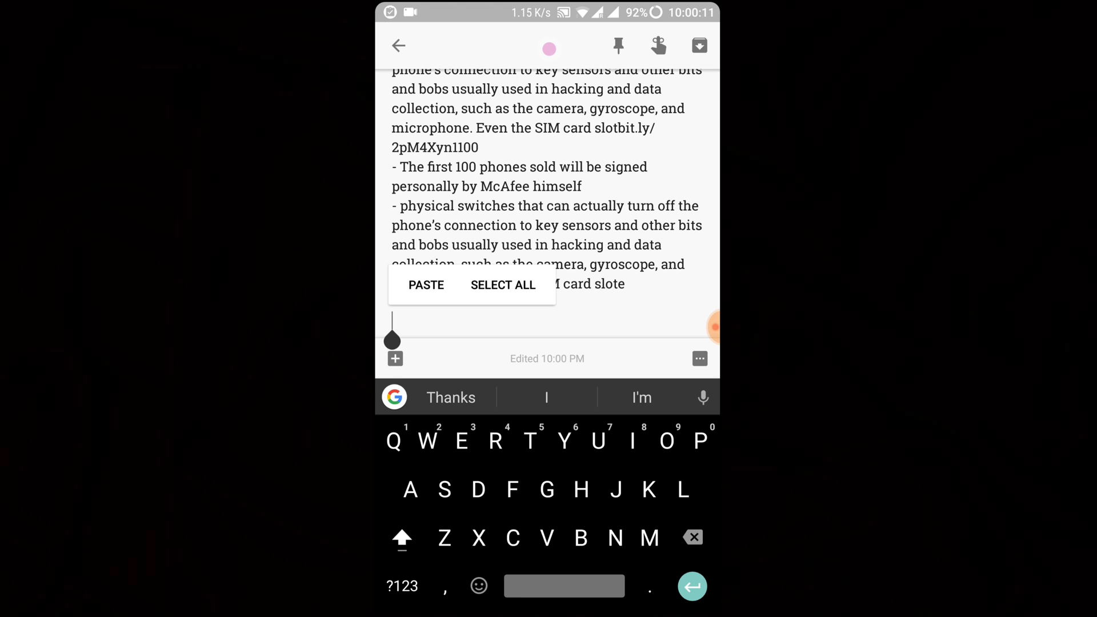
click(427, 285)
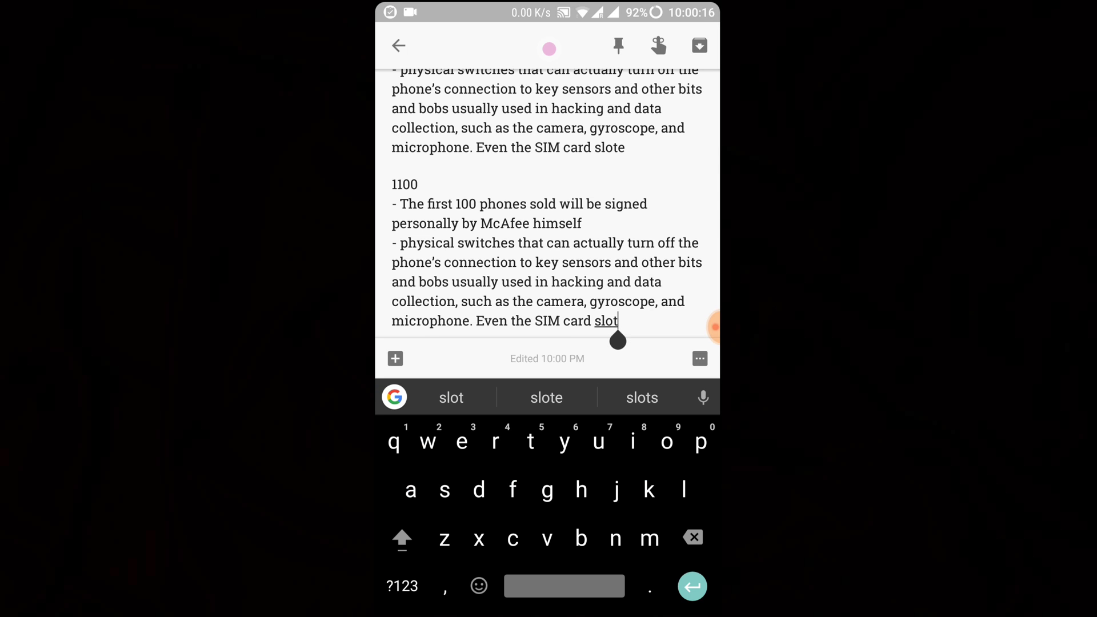
Bring up the saved clipboard snippets, delete the empty line, and return to the regular keyboard
click(691, 587)
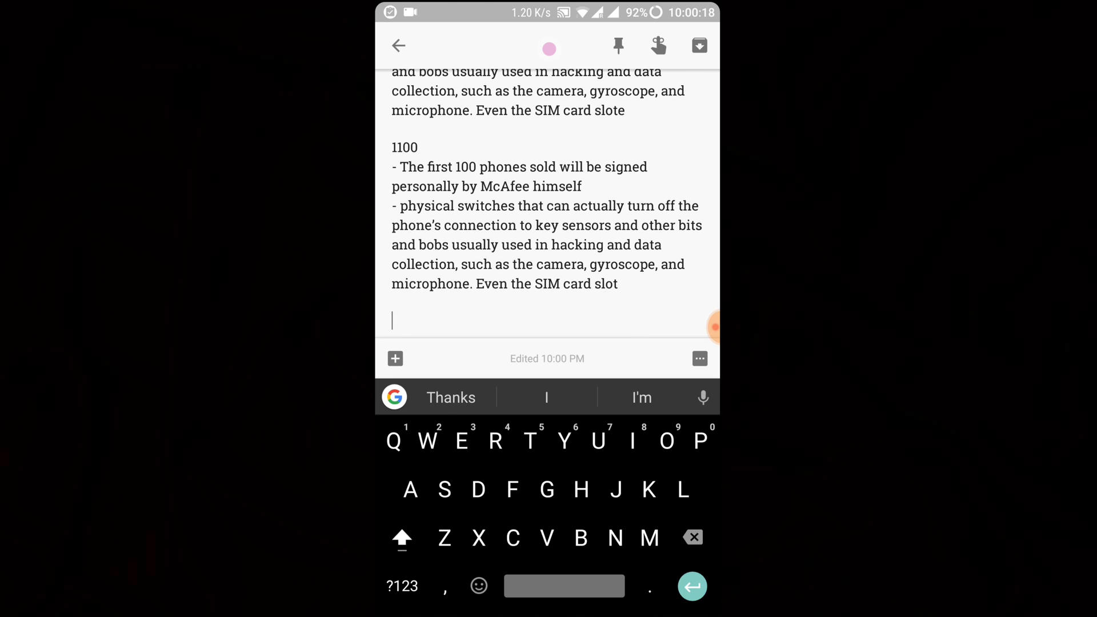
click(391, 322)
click(715, 326)
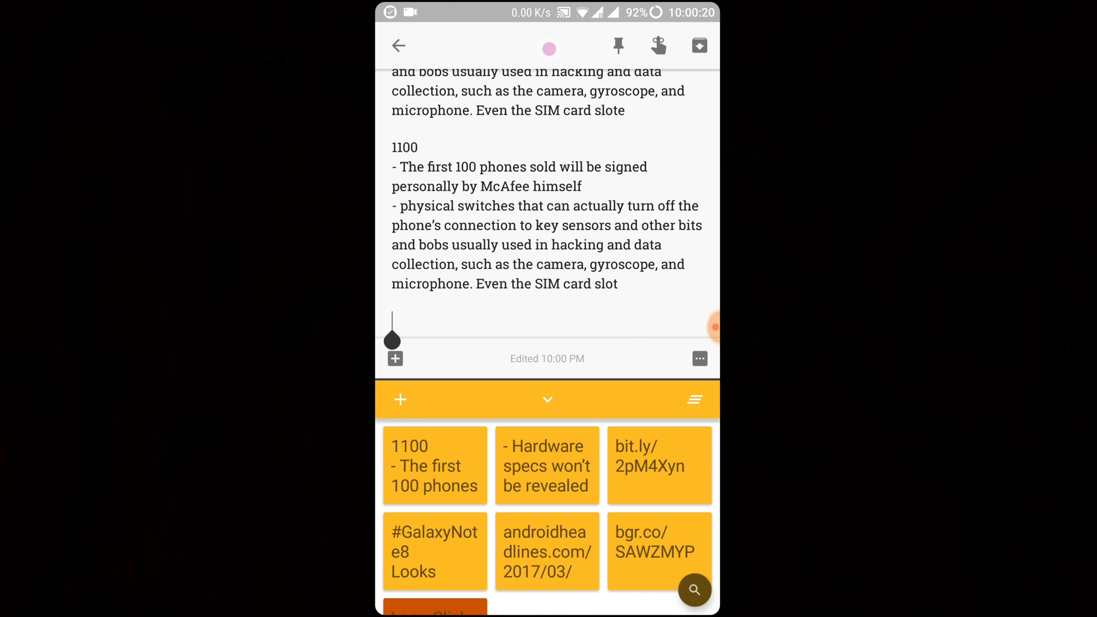
key(BackSpace)
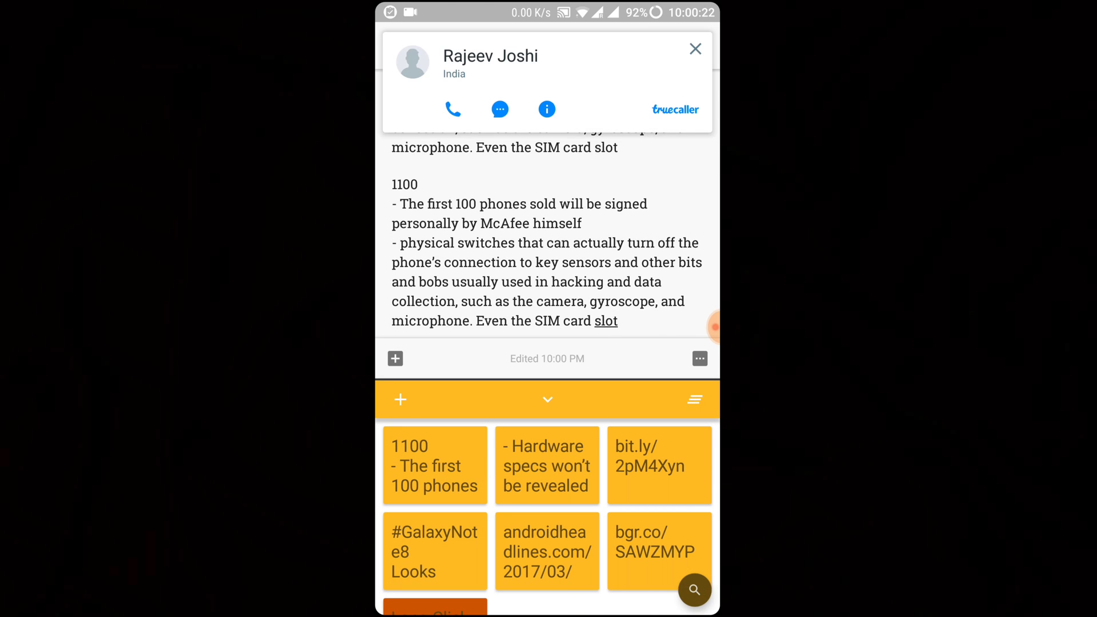
click(548, 400)
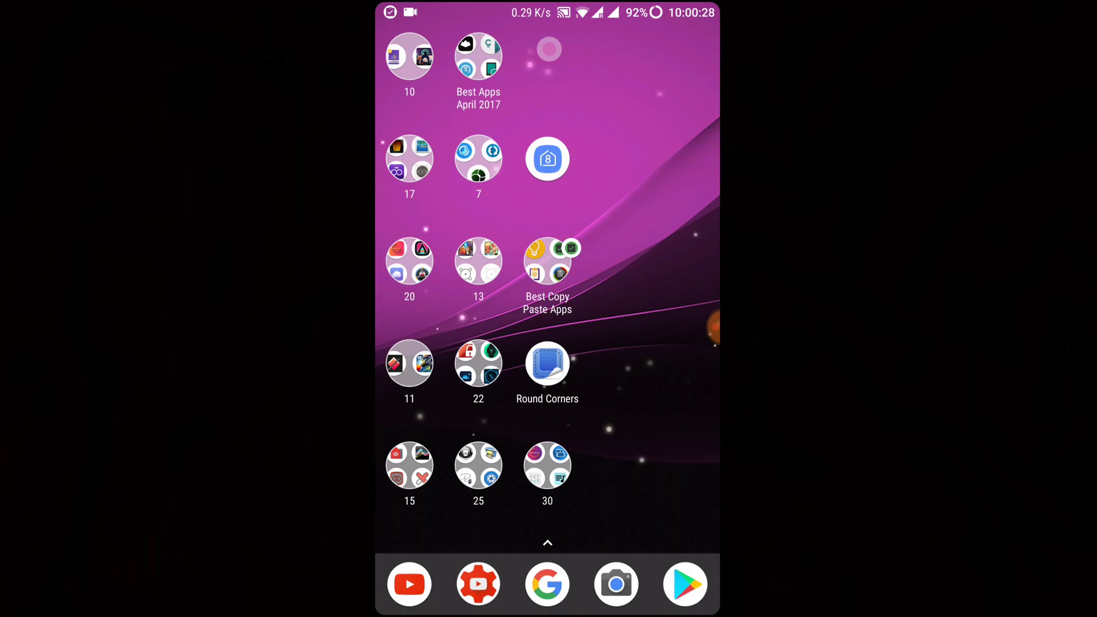
Open and close Clipboard Pro's floating clip history twice from the Best Copy Paste Apps folder
click(548, 262)
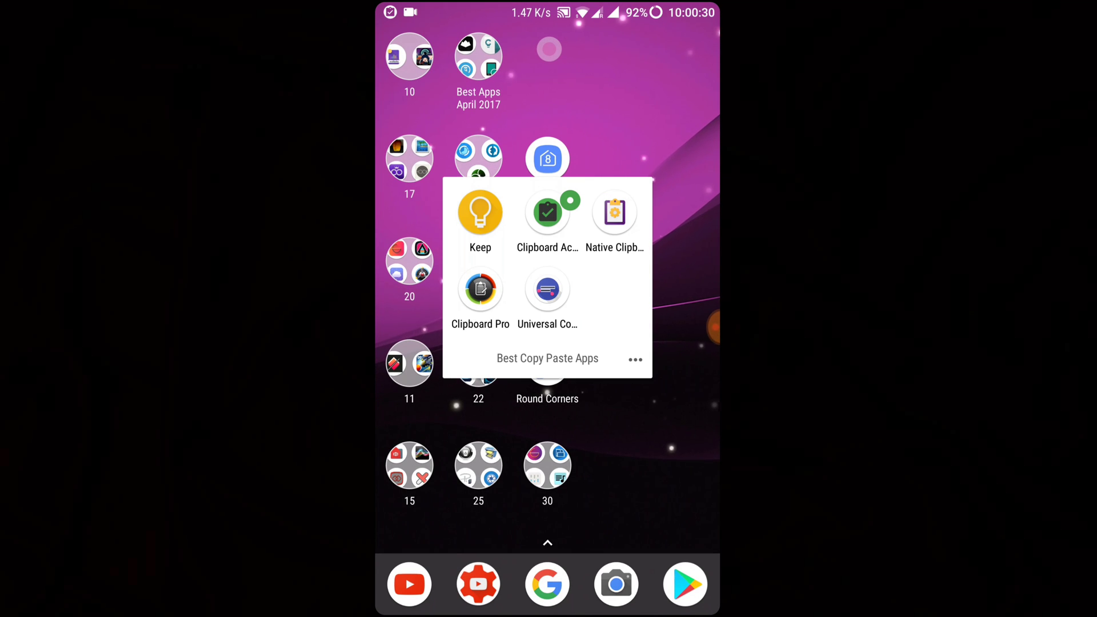
click(480, 290)
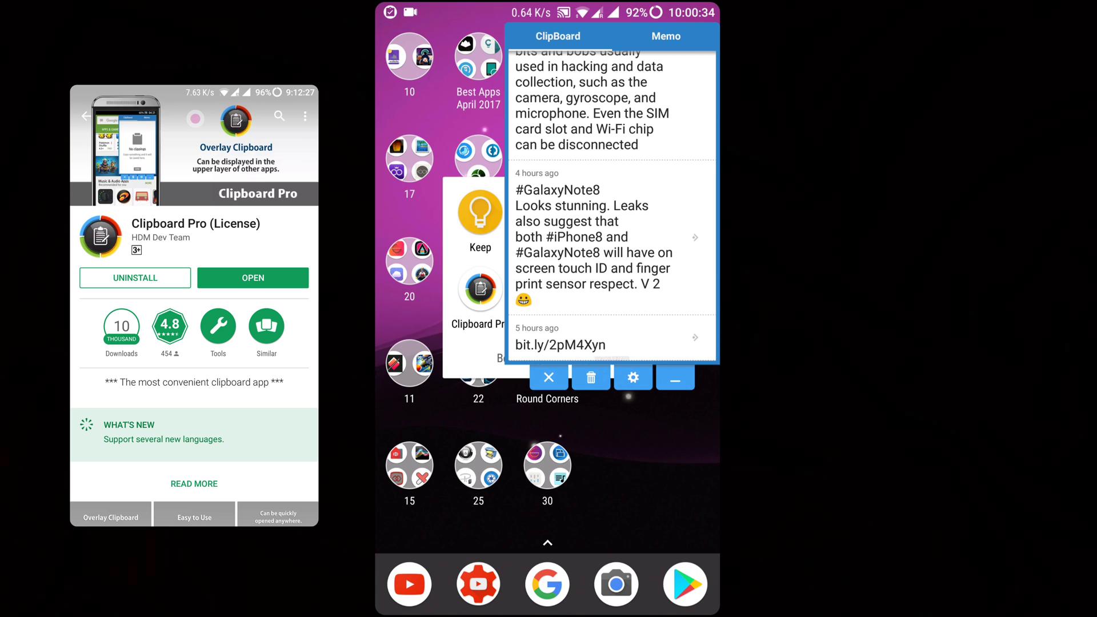
click(549, 50)
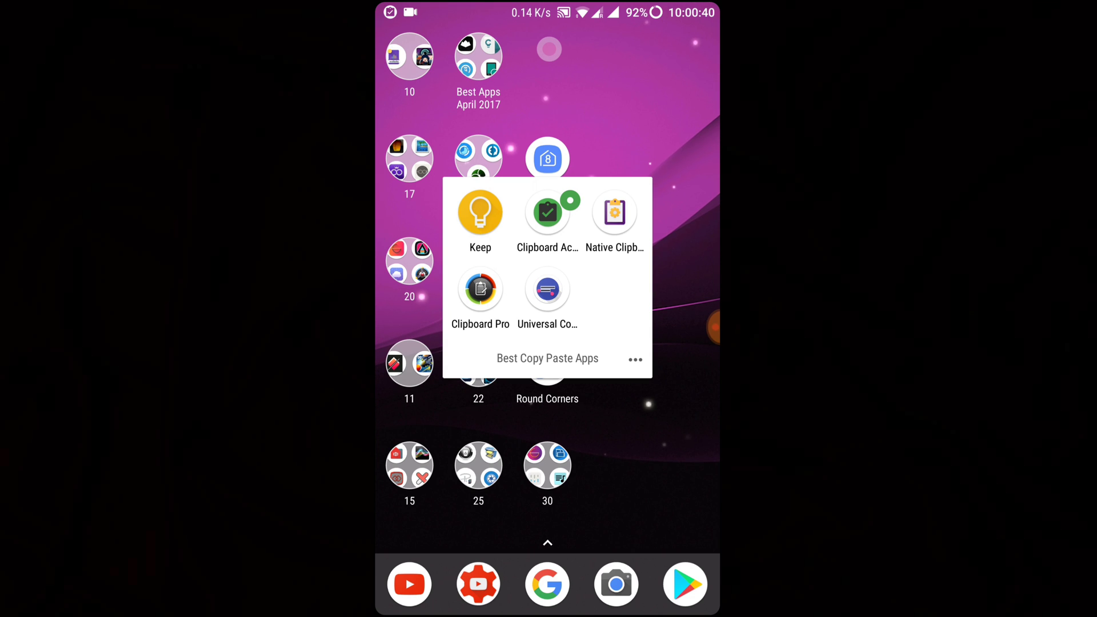
click(480, 289)
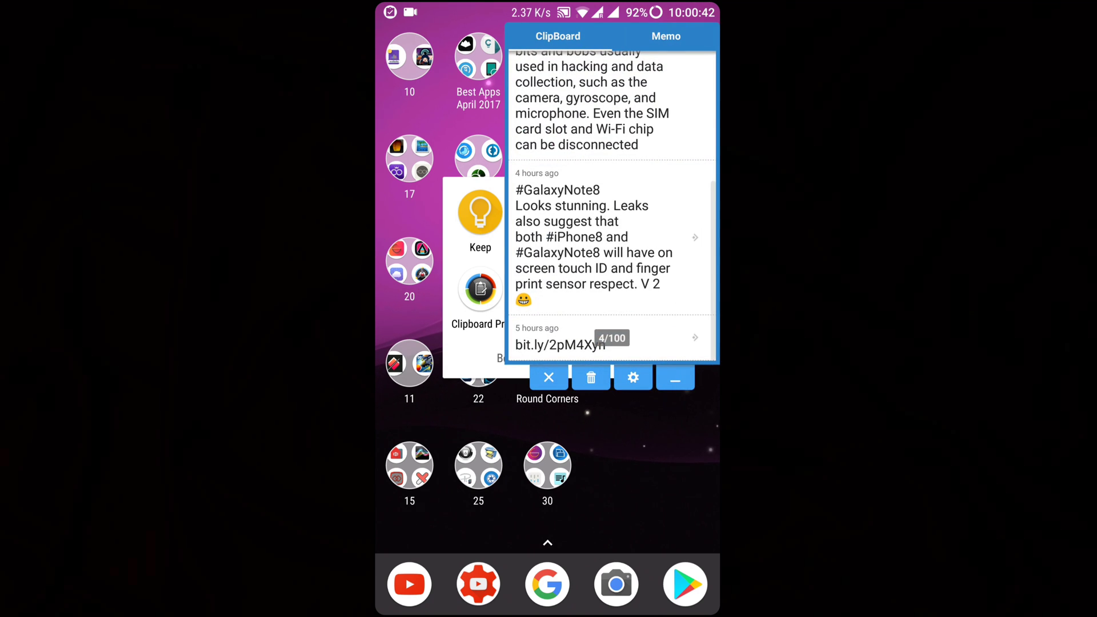
click(550, 49)
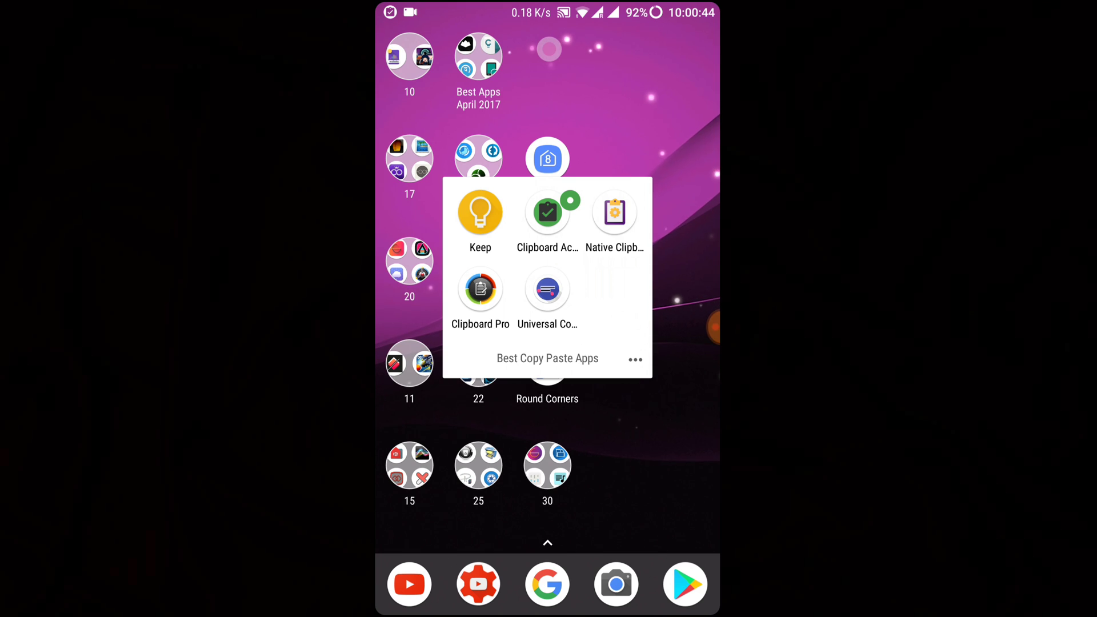
Back in Keep, select then deselect 'bobs usually used in hacking and', and pull down notifications
key(alt+Tab)
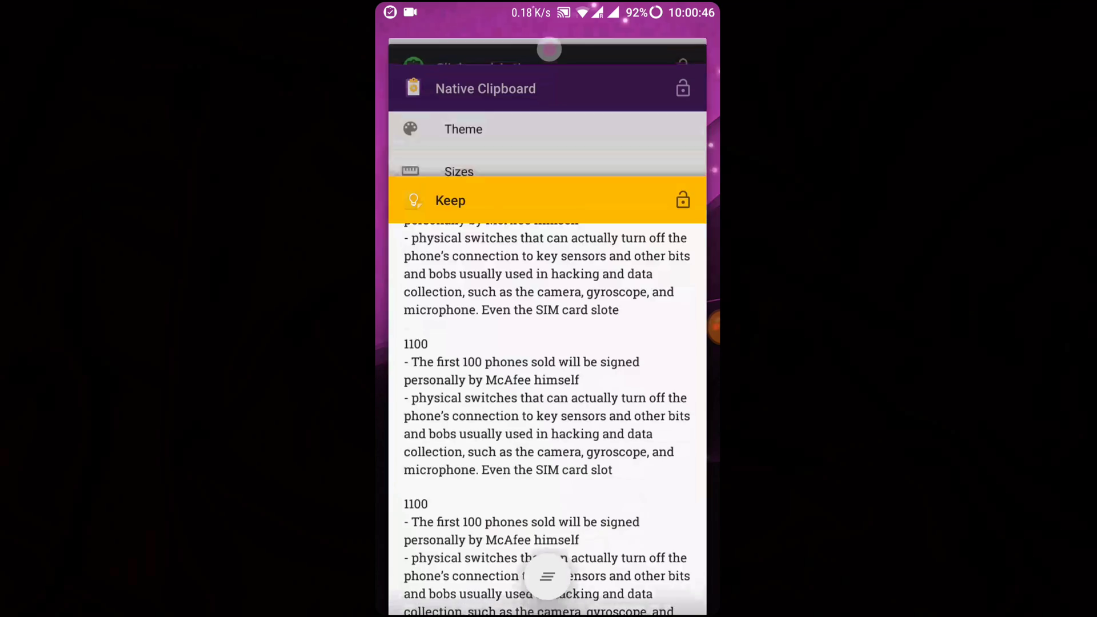
click(547, 282)
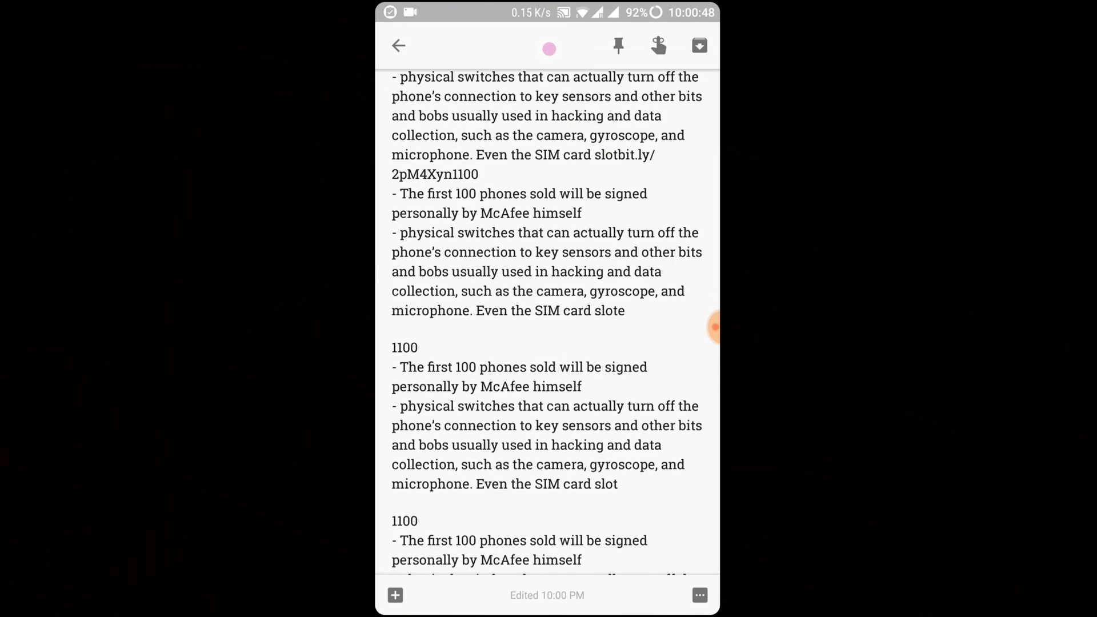
click(600, 589)
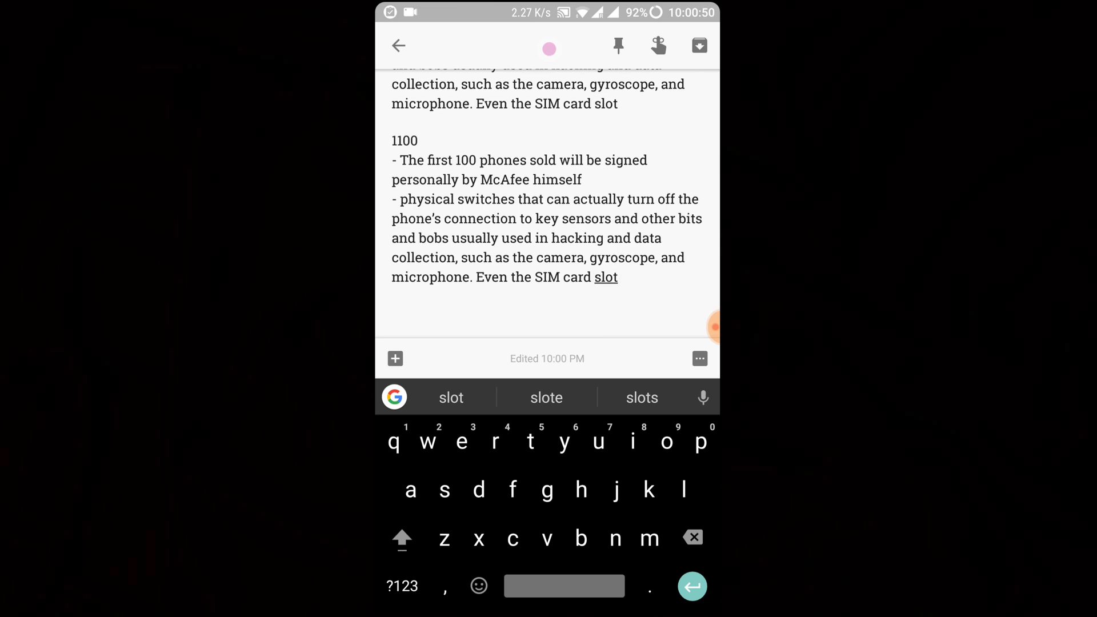
drag(433, 239, 630, 239)
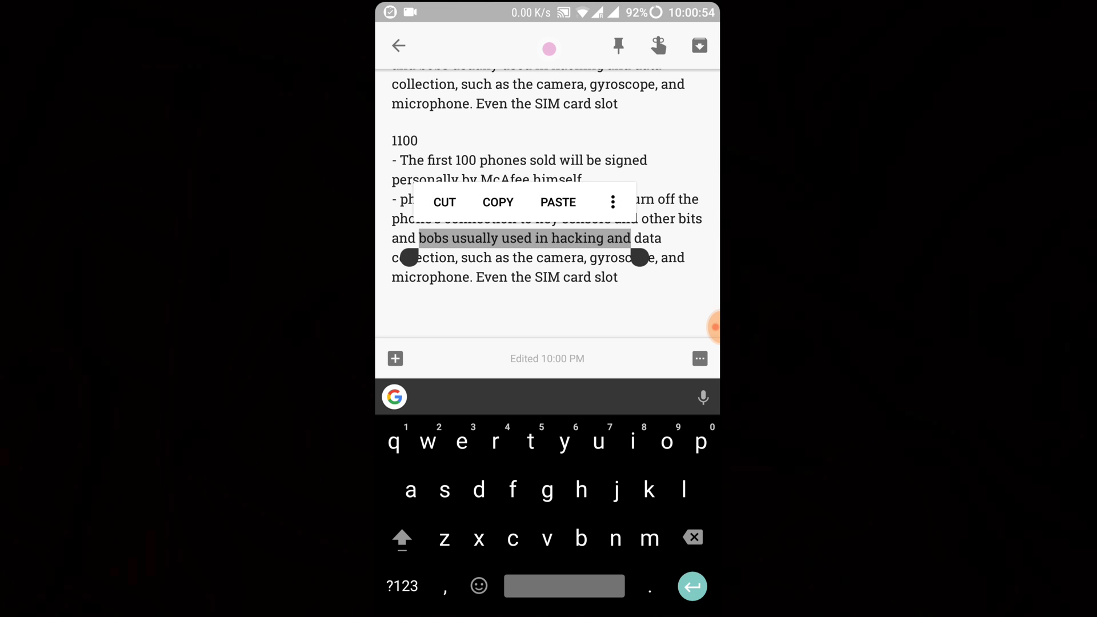
click(632, 239)
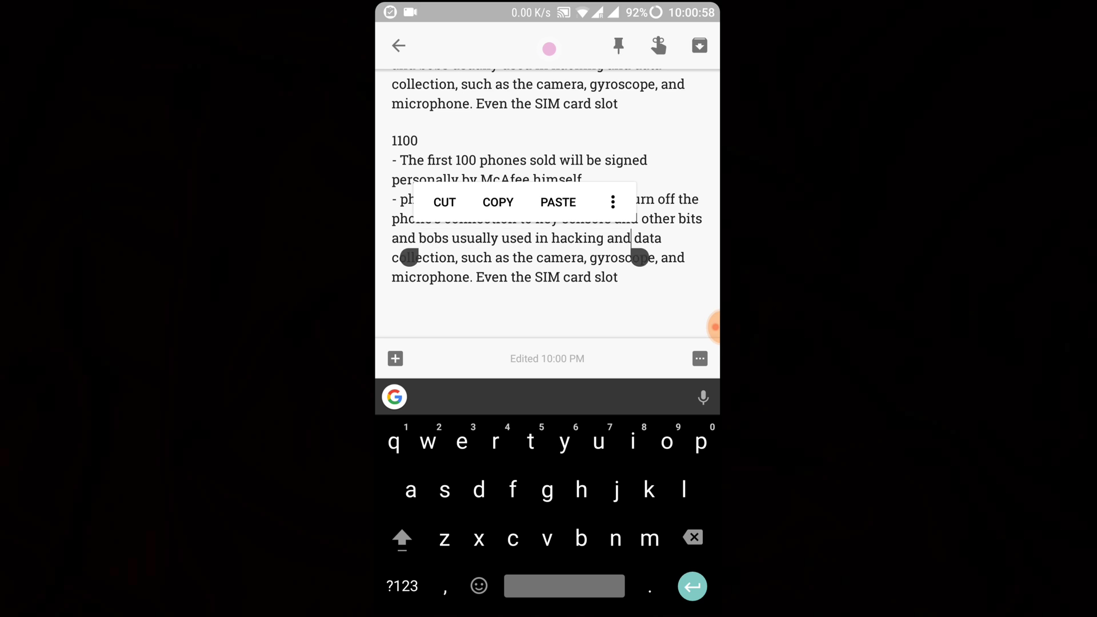
scroll(547, 188, up, 1)
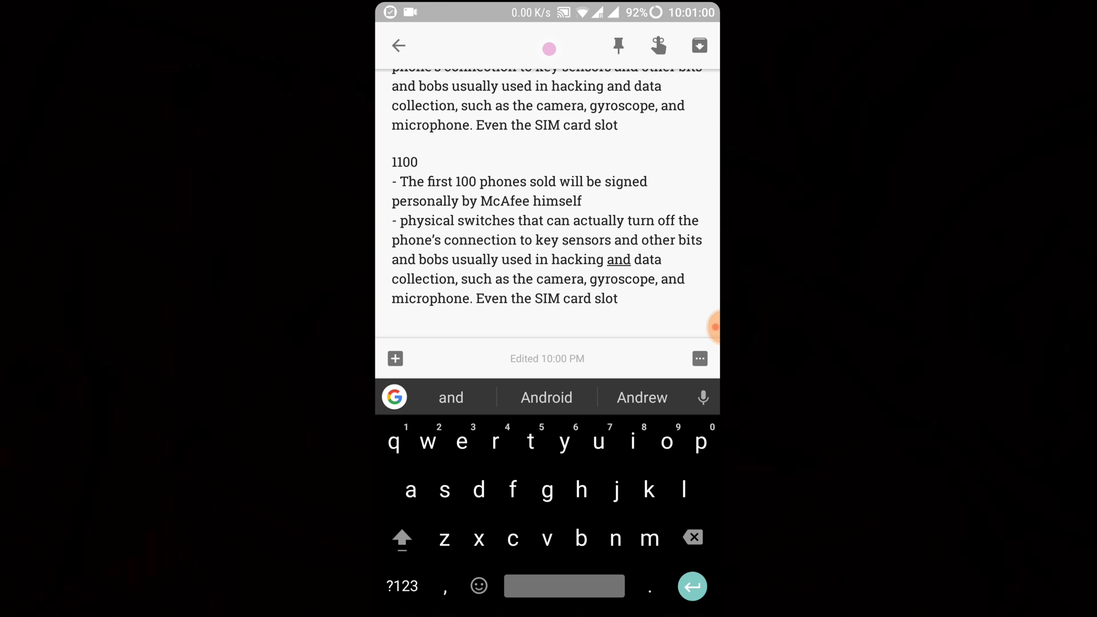
drag(550, 49, 549, 343)
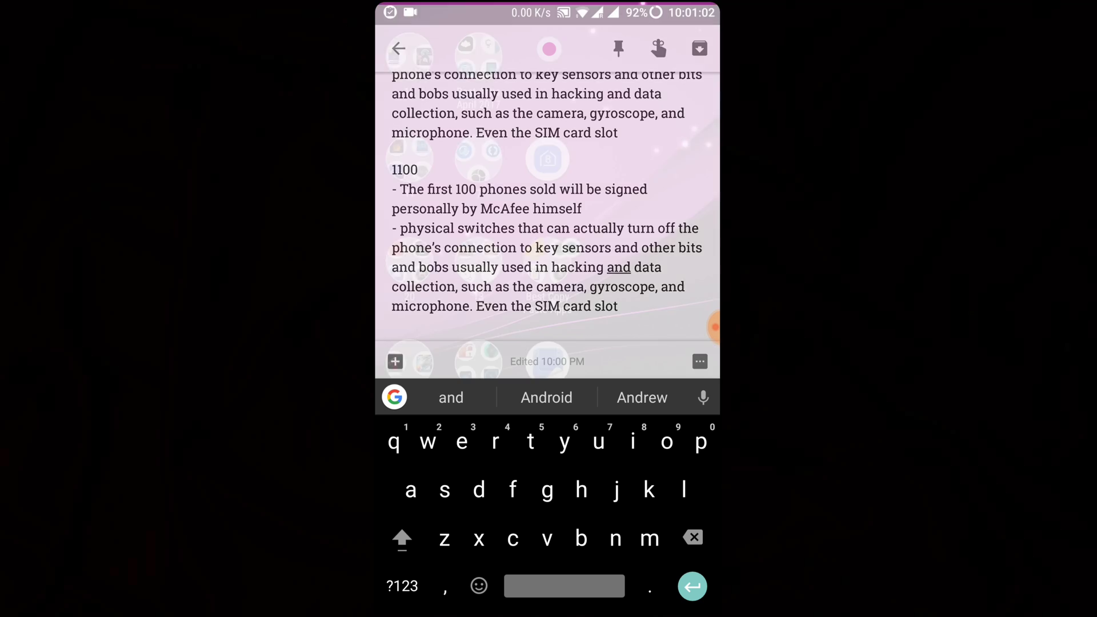
After briefly opening Rotation Control, view Clipboard Pro's Hardware specs clip, select 'switches', and exit
click(585, 293)
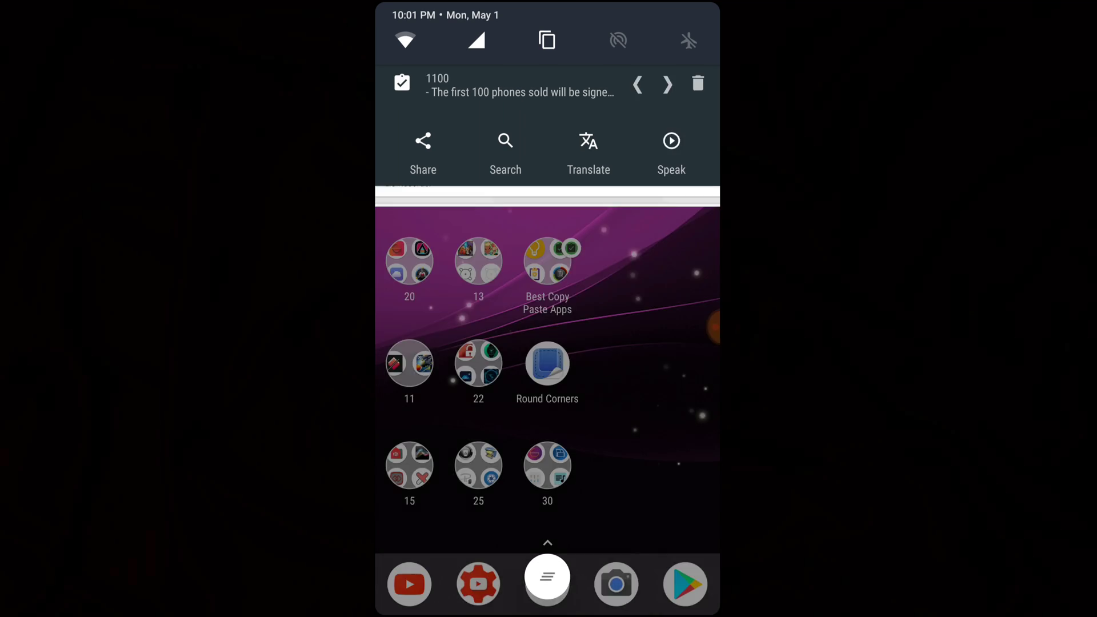
key(Home)
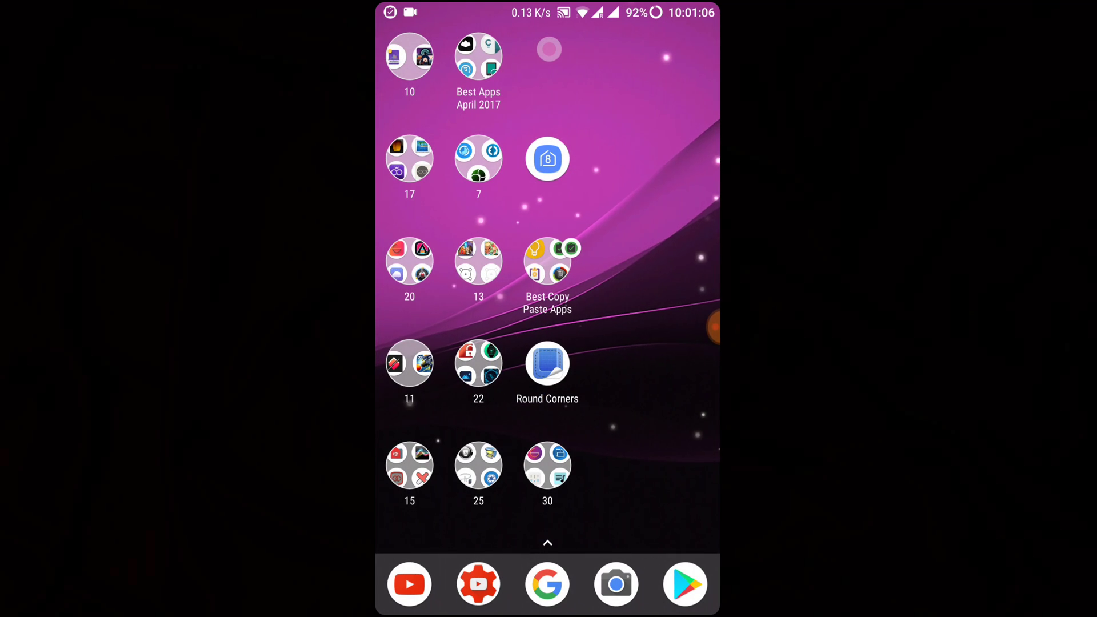
click(547, 159)
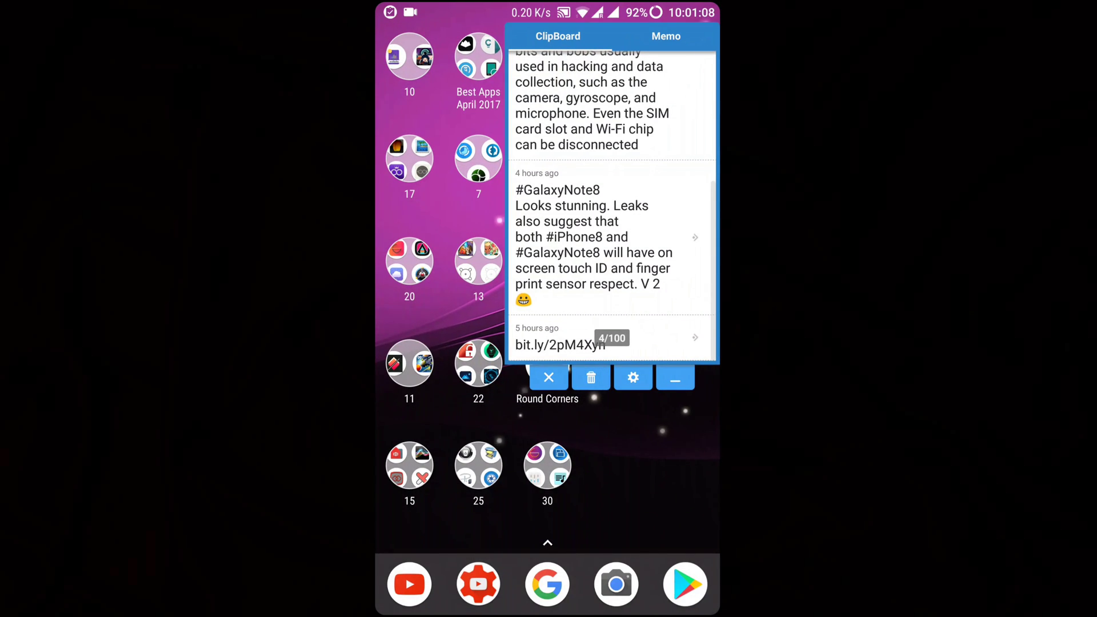
scroll(610, 206, up, 5)
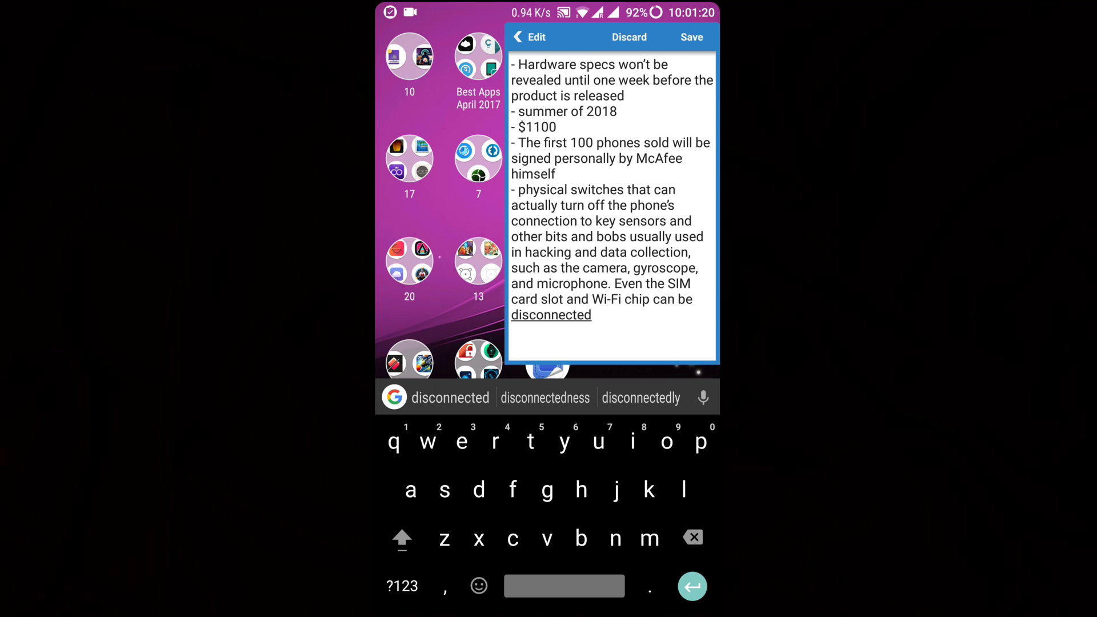
double_click(596, 190)
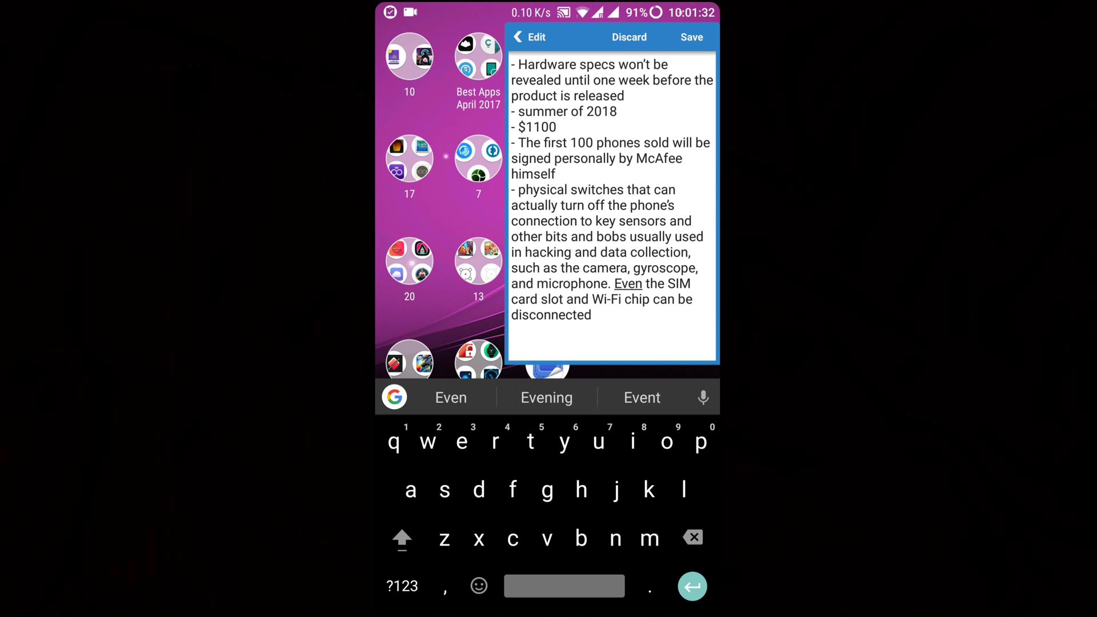
key(Escape)
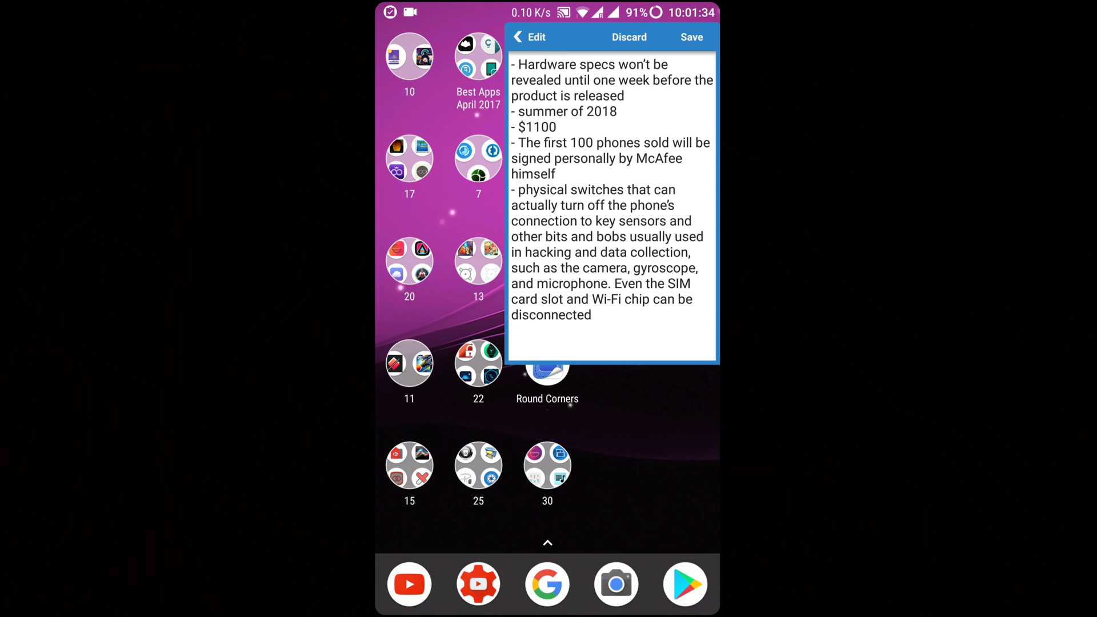
key(Escape)
key(Escape)
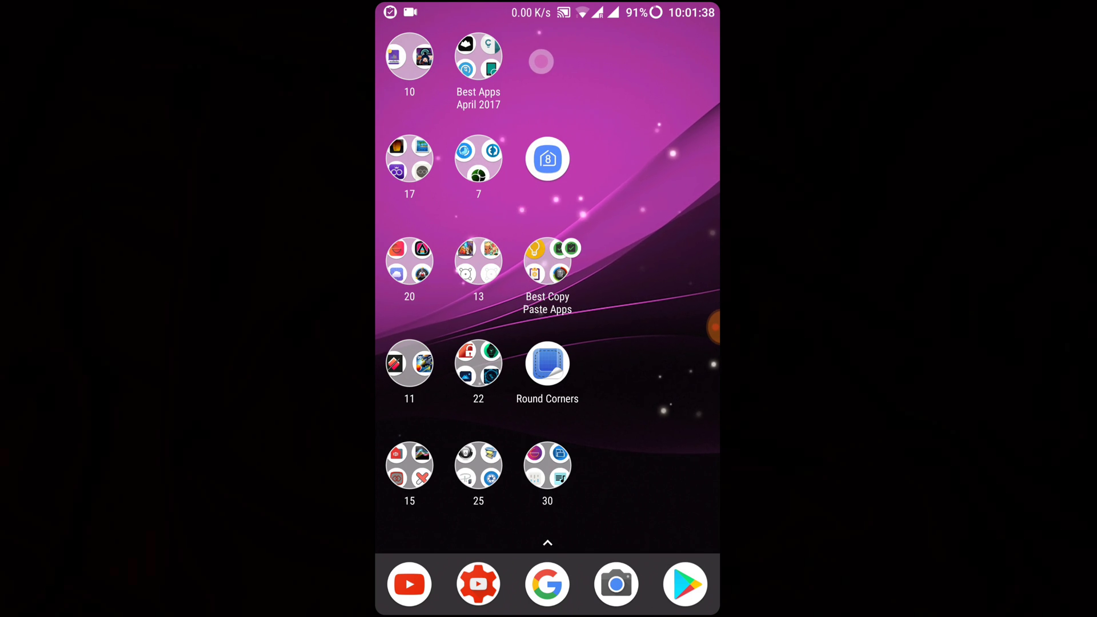
Open and close Clipboard Pro's floating window from its notification, then reopen the Best Copy Paste Apps folder
drag(446, 258, 669, 257)
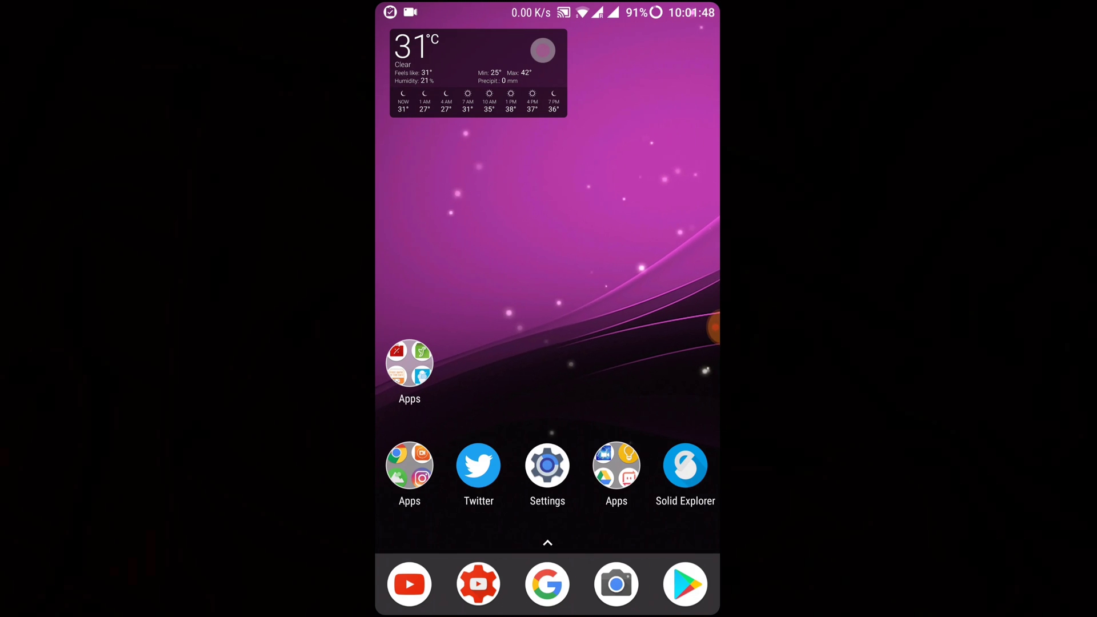
drag(547, 9, 547, 386)
click(576, 373)
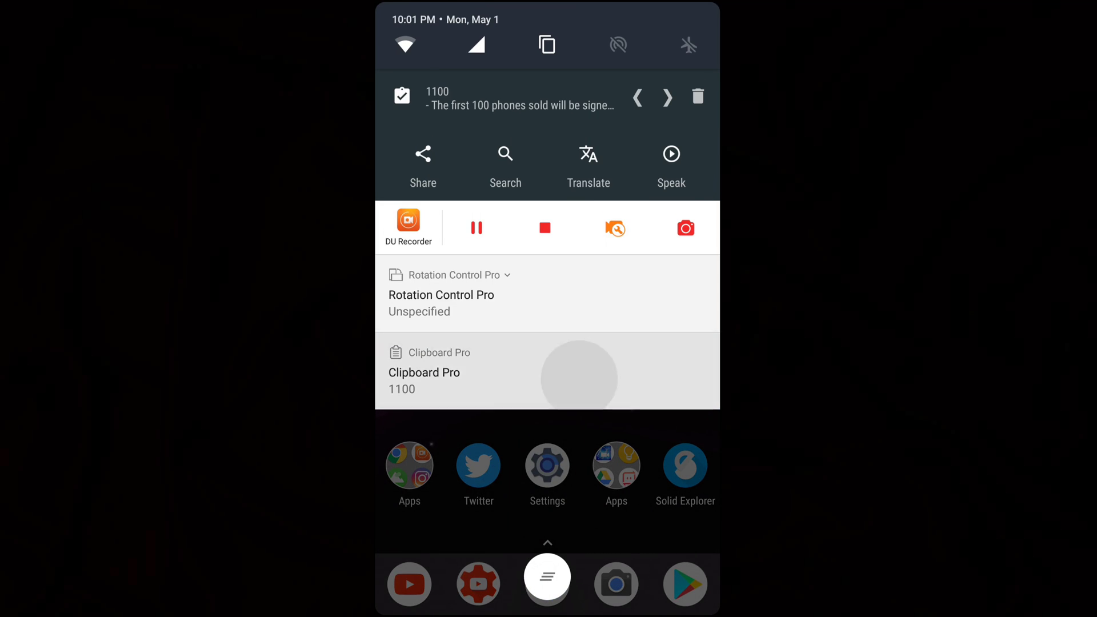
click(564, 334)
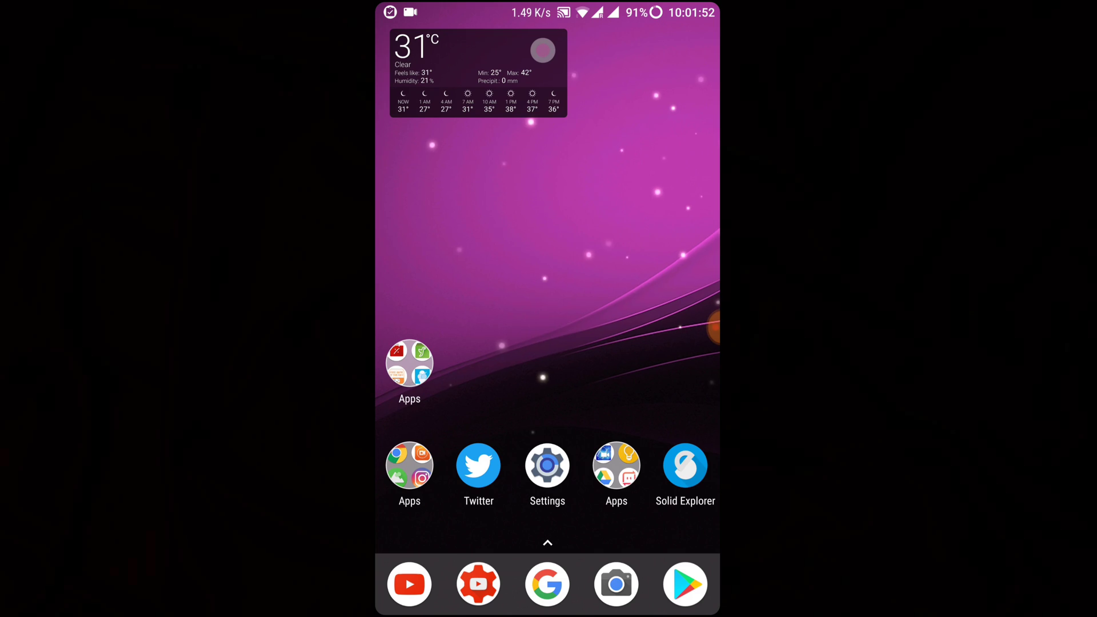
drag(651, 257, 428, 257)
click(547, 261)
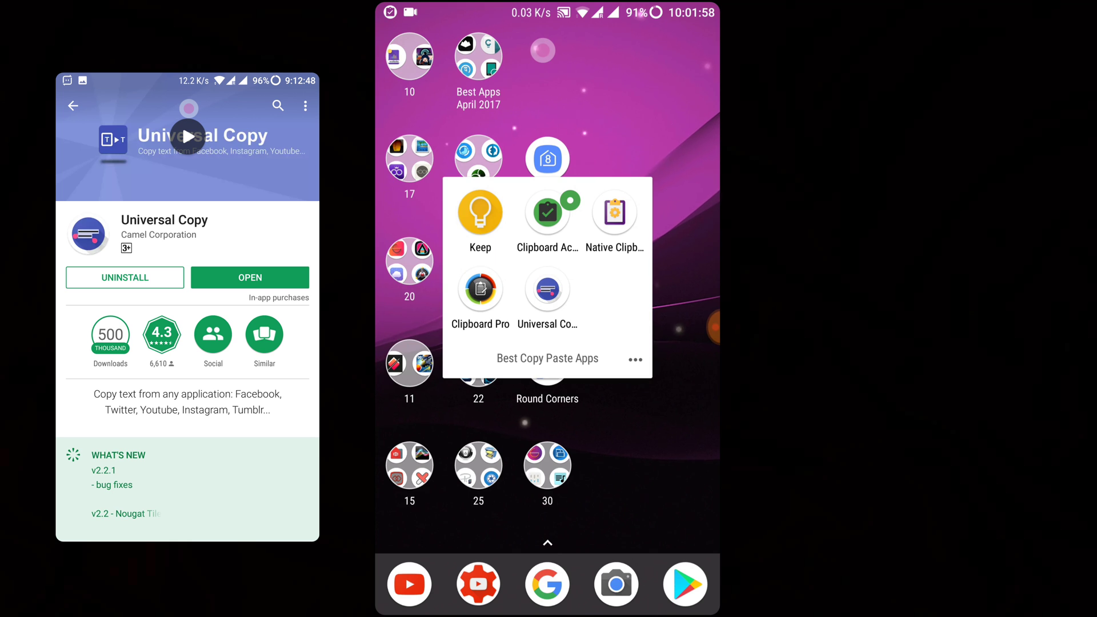
Close the folder, briefly check the notification shade, and swipe to the Twitter and Settings page
click(543, 51)
drag(548, 8, 548, 386)
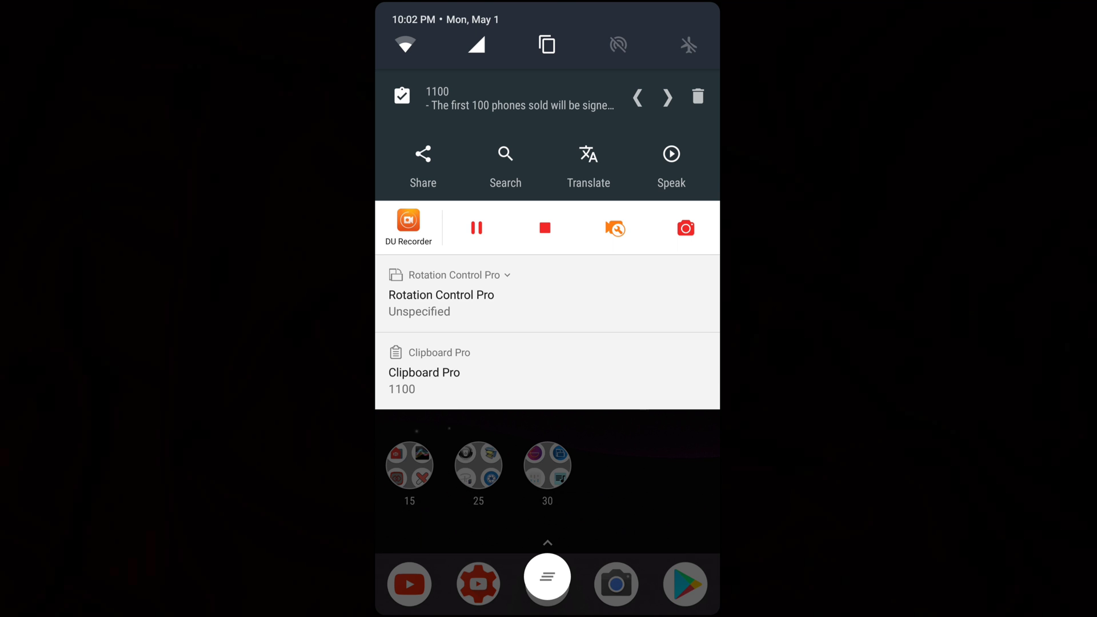
drag(547, 387, 548, 86)
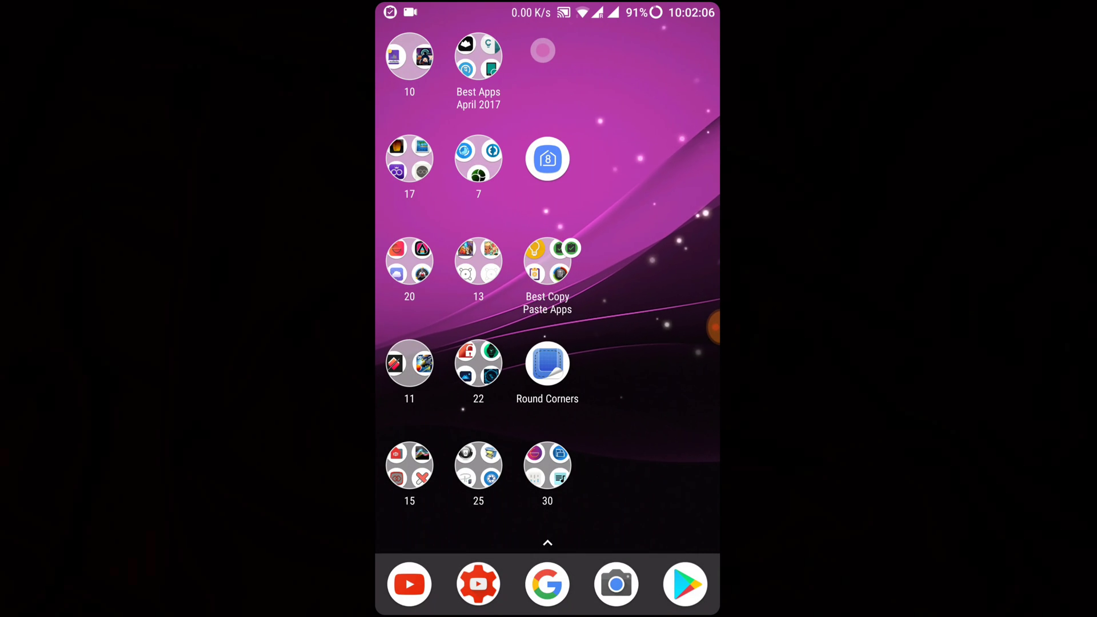
drag(446, 257, 670, 257)
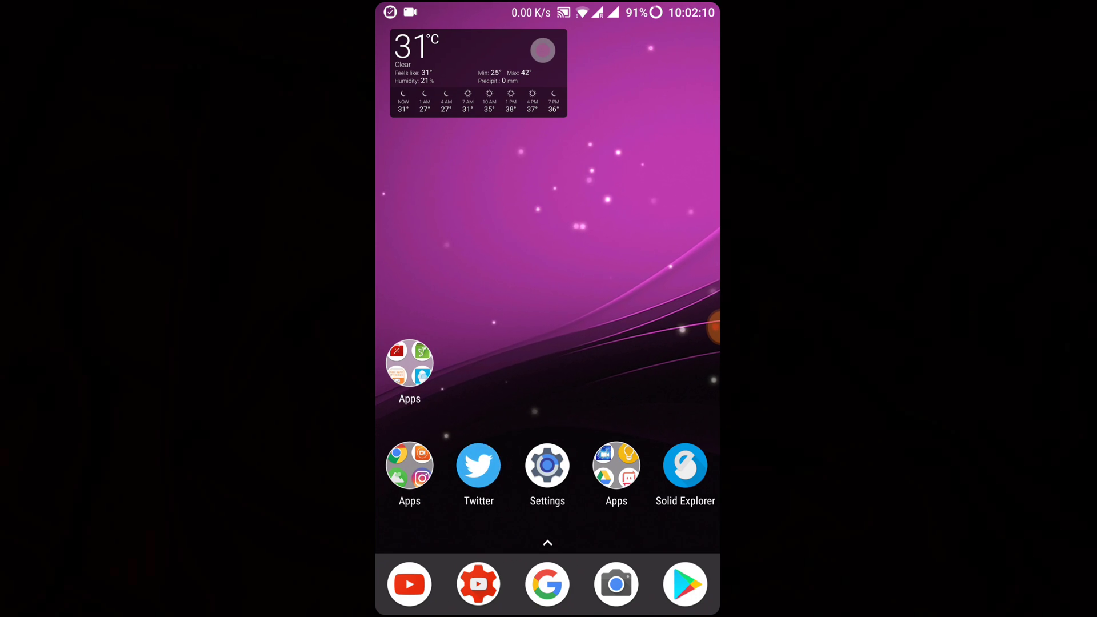
click(478, 466)
click(549, 583)
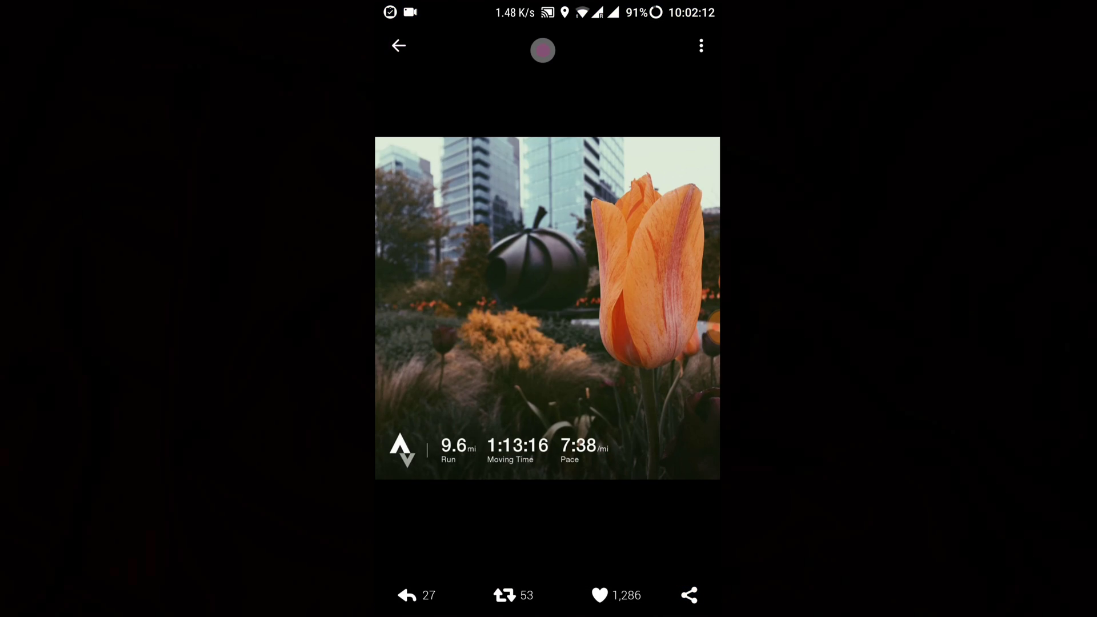
key(Home)
click(477, 583)
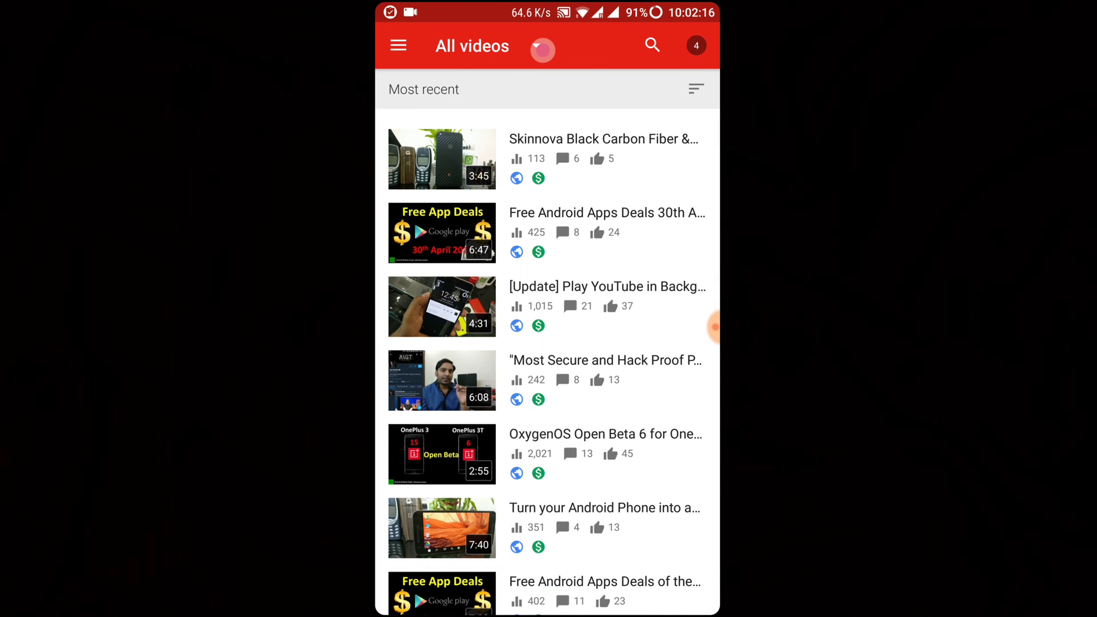
click(696, 46)
scroll(548, 343, down, 10)
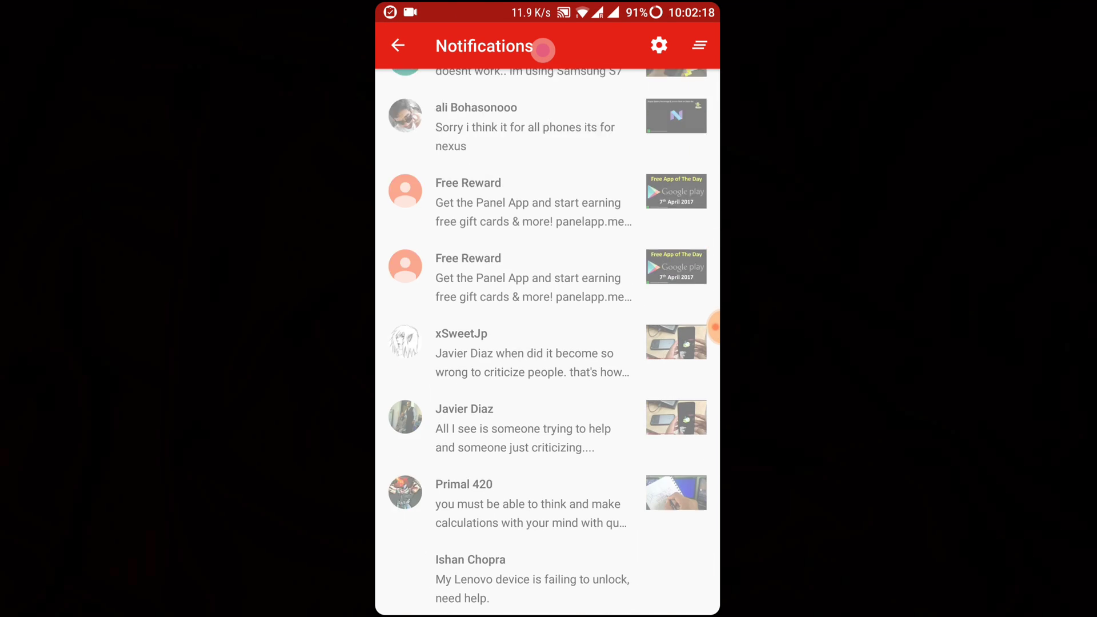
key(Home)
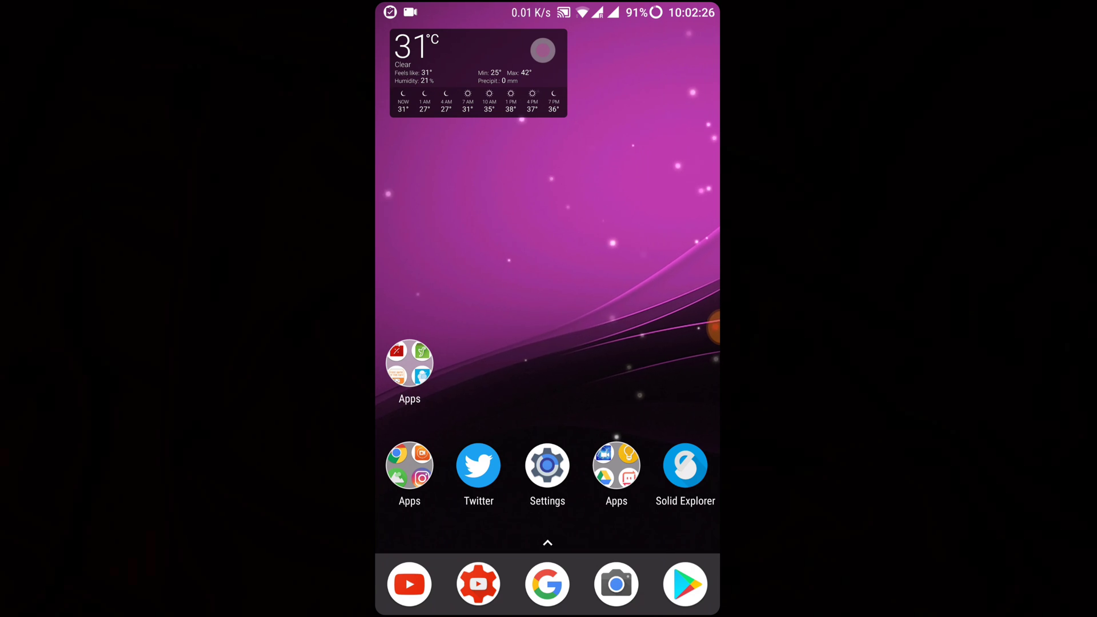
click(478, 584)
key(Home)
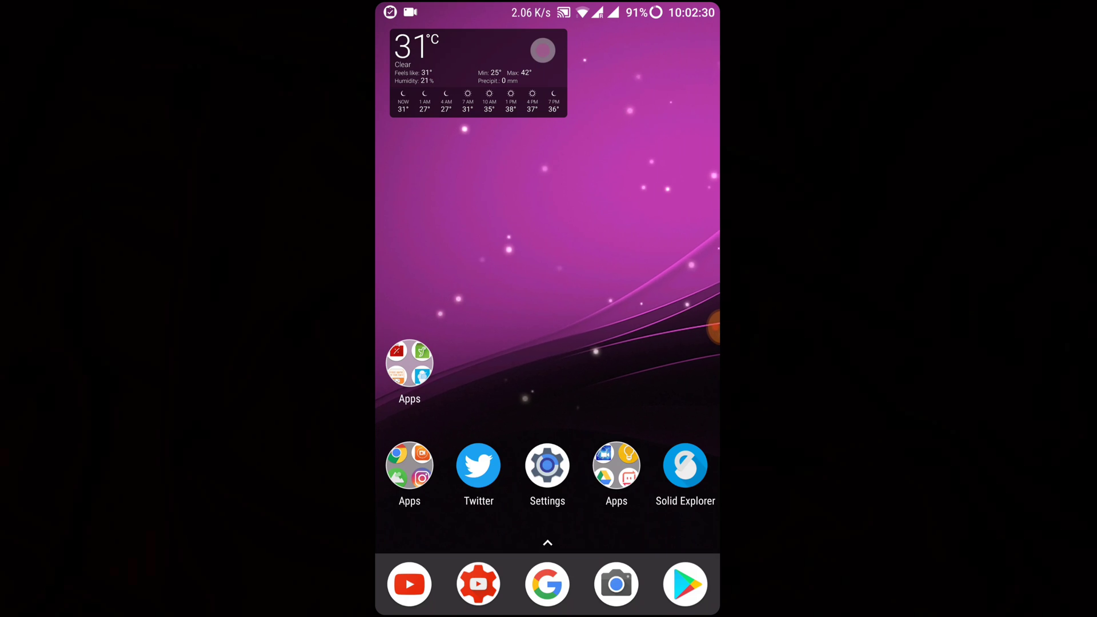
Reopen Twitter, close the open photo, and dismiss Universal Copy's copied-text sheet
click(479, 465)
click(399, 45)
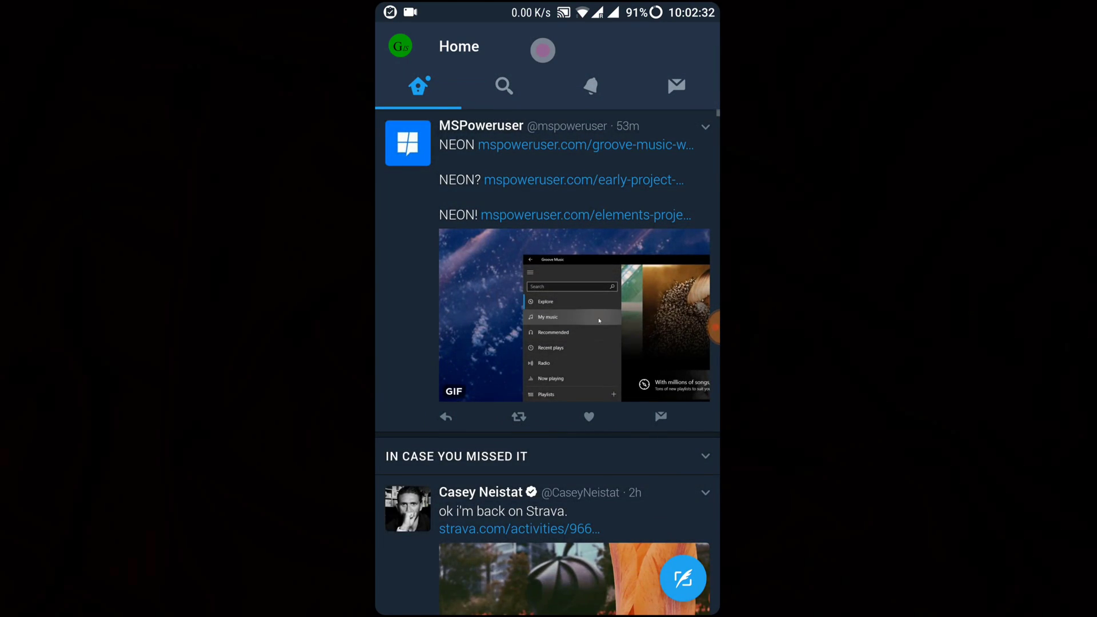
scroll(548, 343, down, 10)
scroll(547, 343, down, 3)
scroll(548, 342, down, 3)
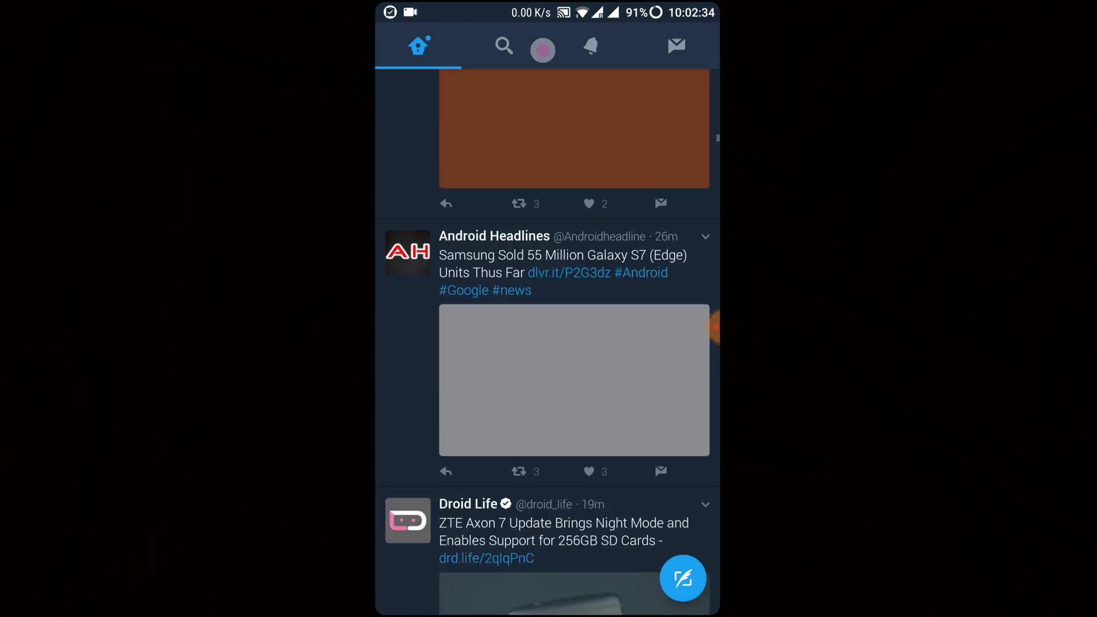
scroll(548, 343, down, 3)
scroll(548, 343, down, 3)
scroll(548, 344, up, 1)
scroll(549, 343, up, 2)
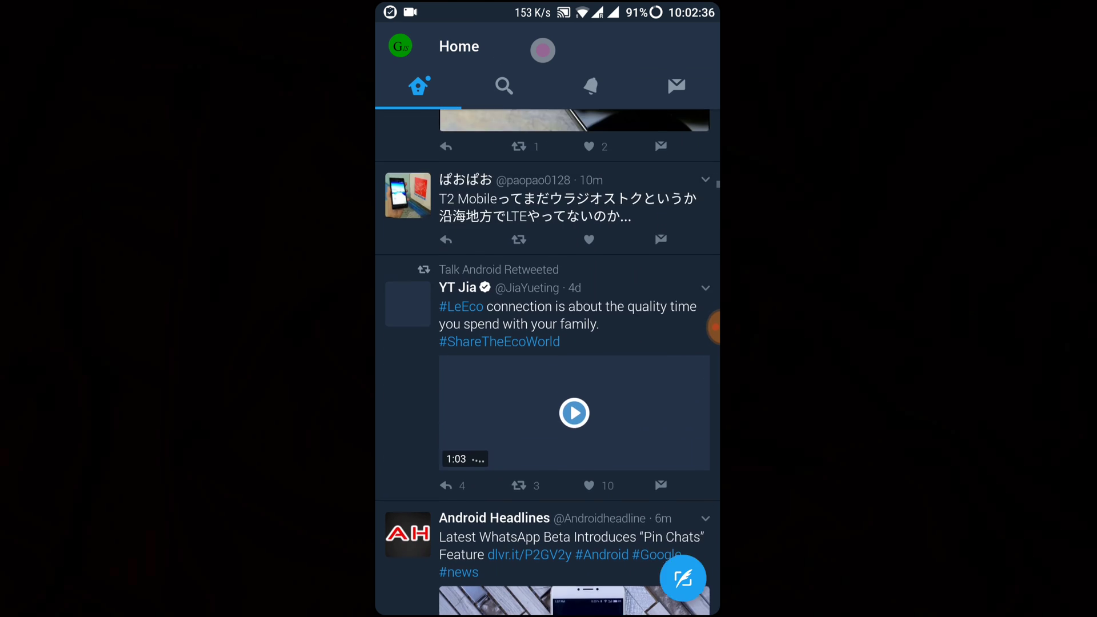
scroll(548, 342, up, 3)
scroll(547, 343, up, 1)
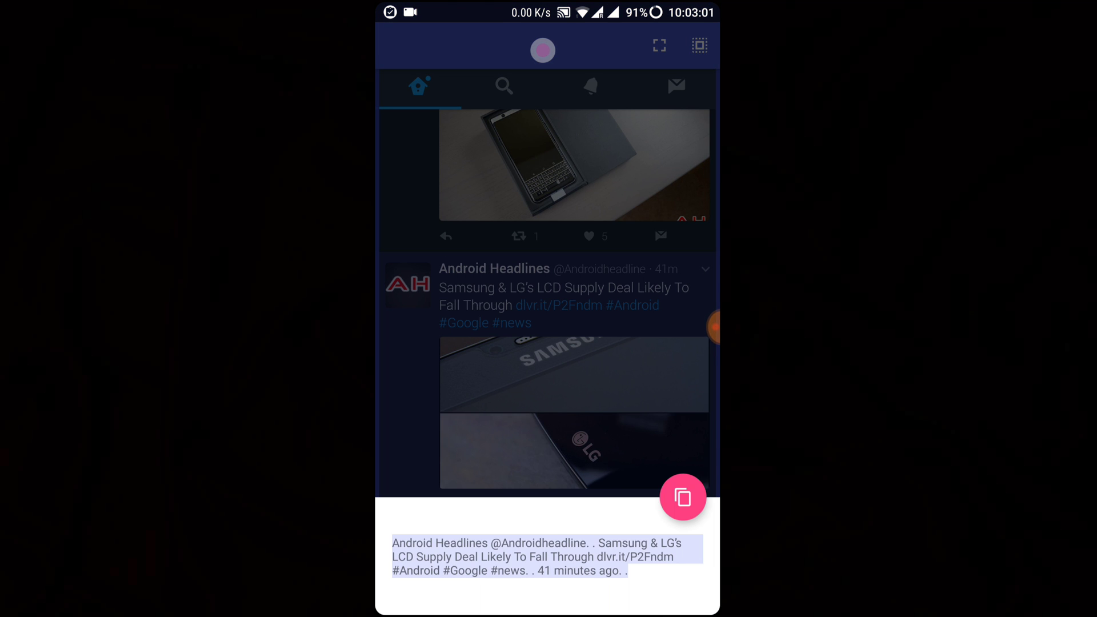
key(Escape)
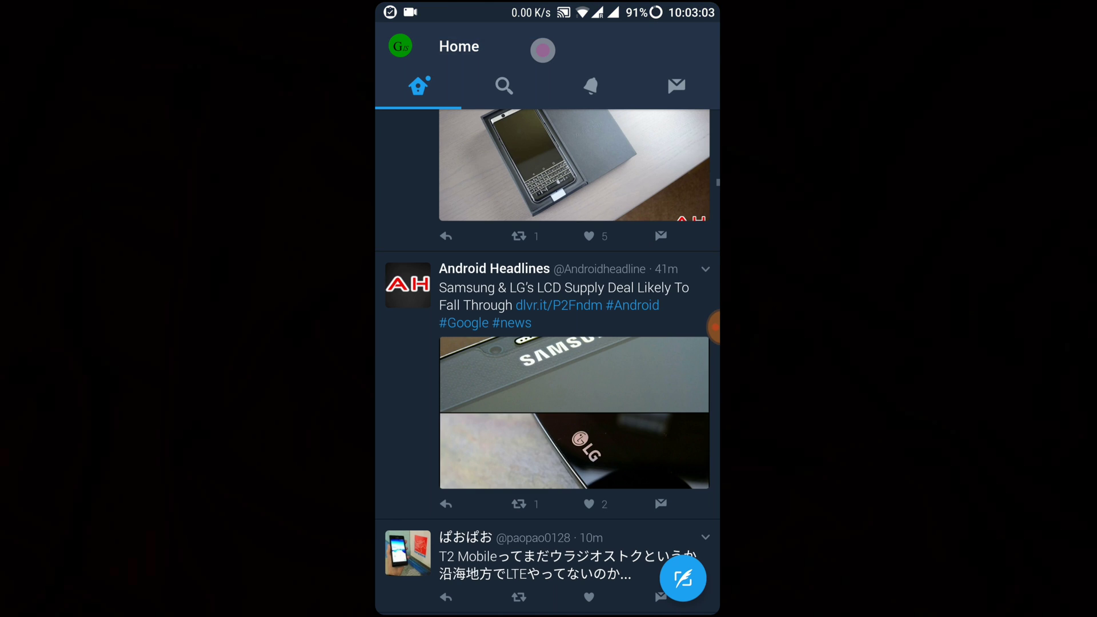
From the folders page, open and close Clipboard Pro's history showing the tweet, then pull down notifications
key(Home)
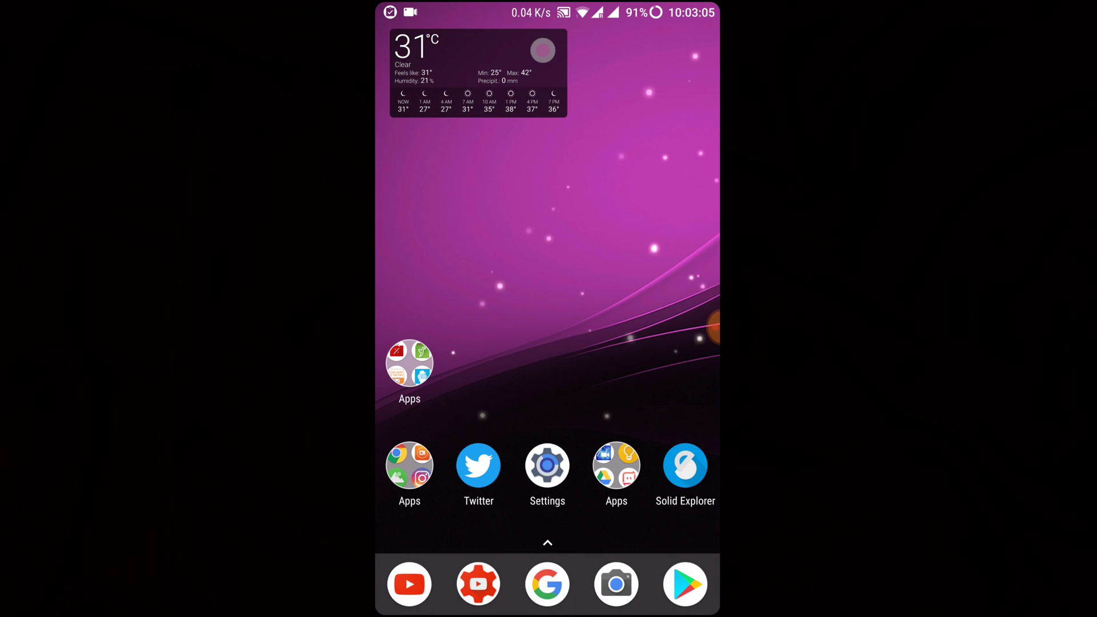
drag(652, 343, 429, 343)
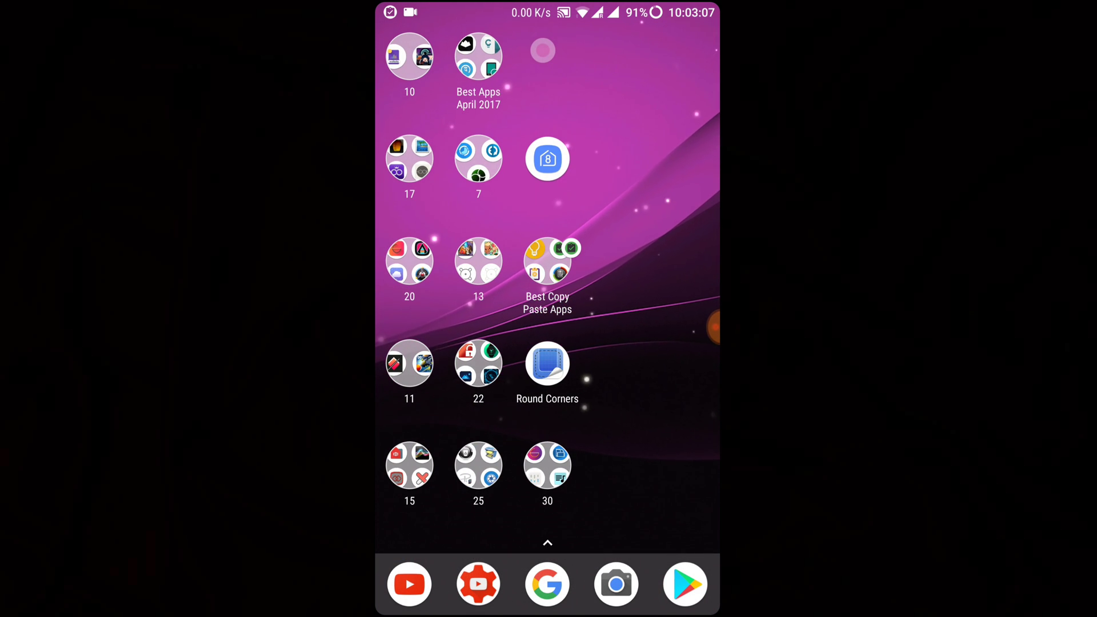
click(714, 326)
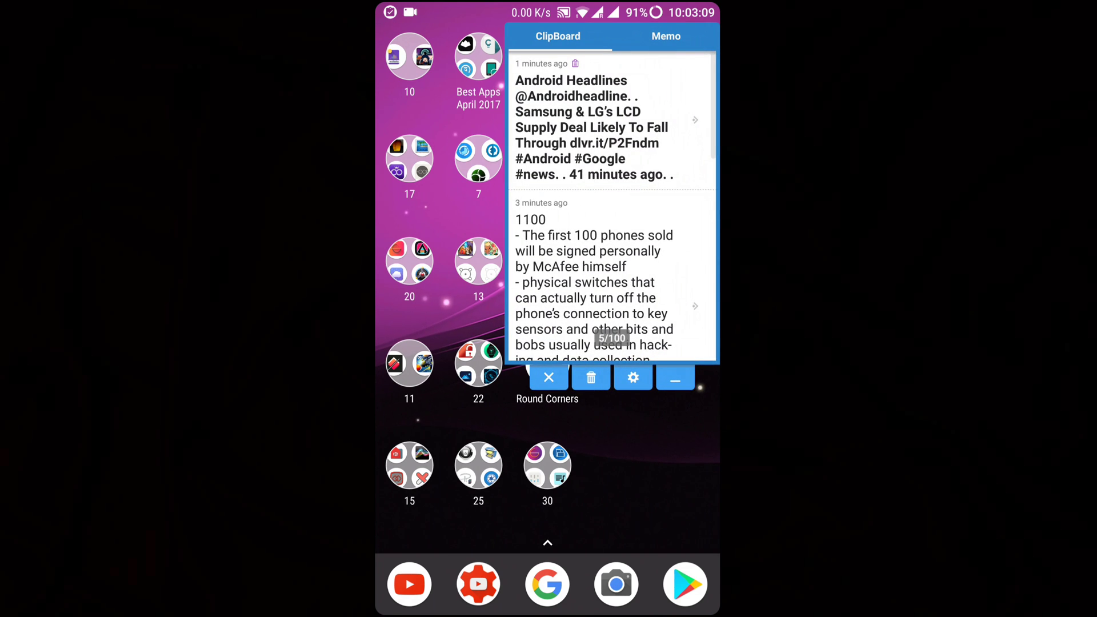
scroll(611, 206, down, 5)
scroll(611, 206, up, 10)
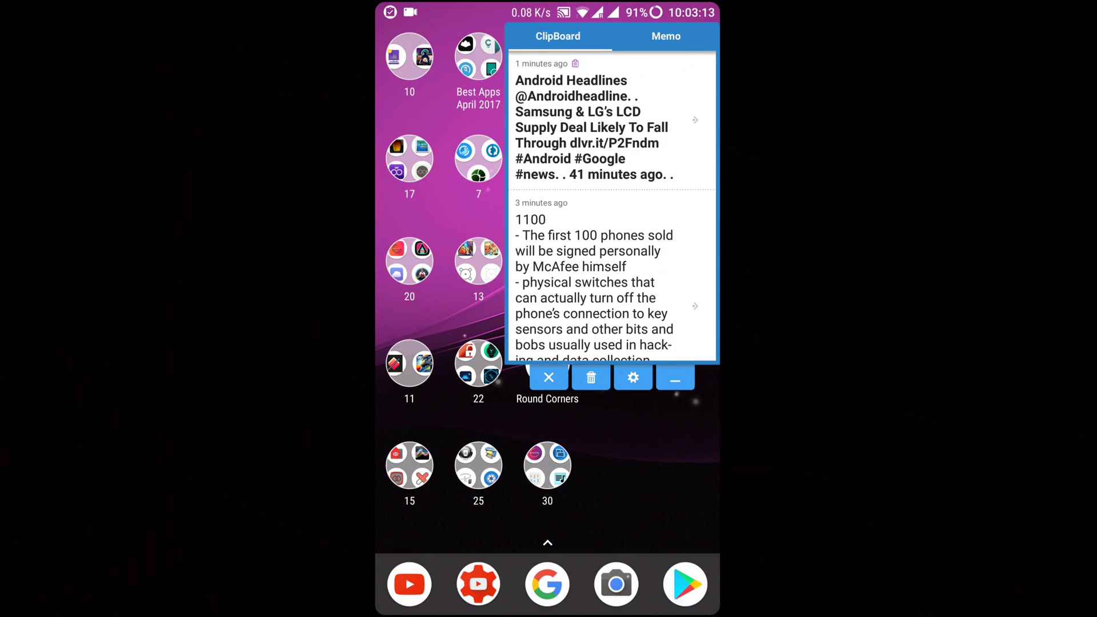
click(675, 377)
mouse_move(550, 7)
mouse_down()
mouse_move(549, 402)
mouse_move(543, 50)
mouse_up()
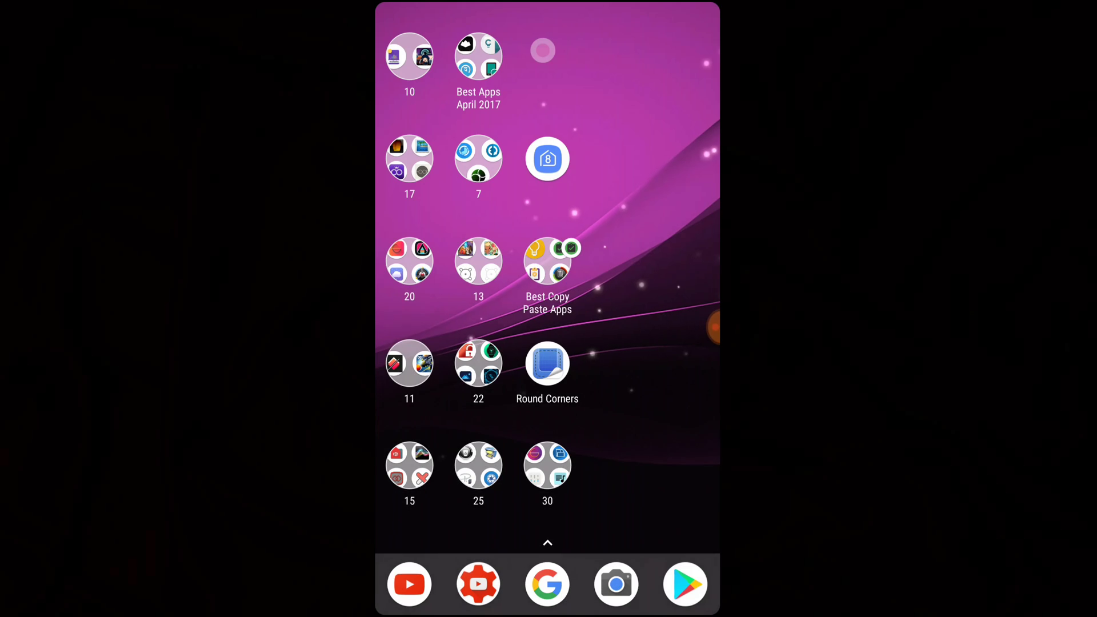